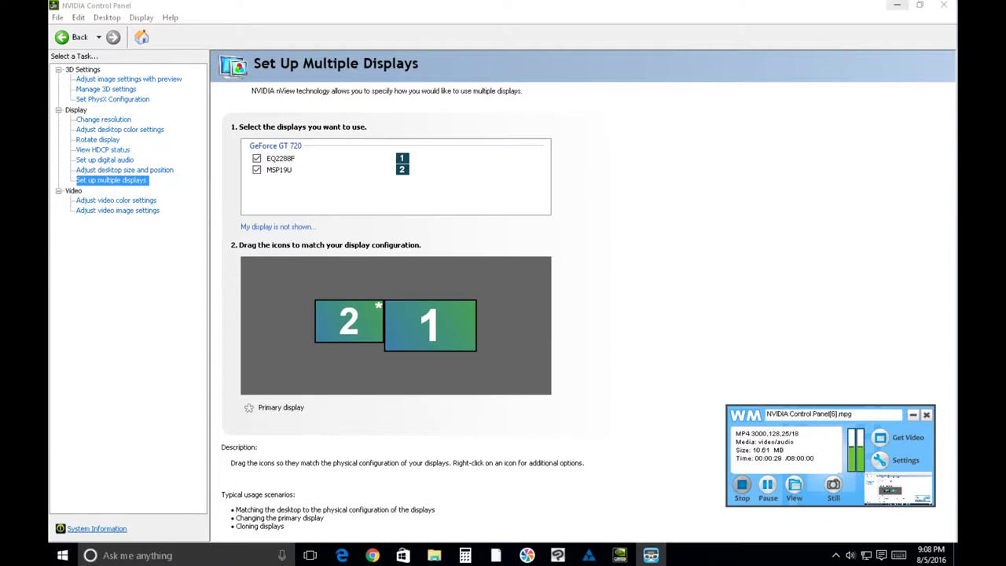
- Minimize the NVIDIA Control Panel's multiple-display window to reveal the desktop
click(897, 6)
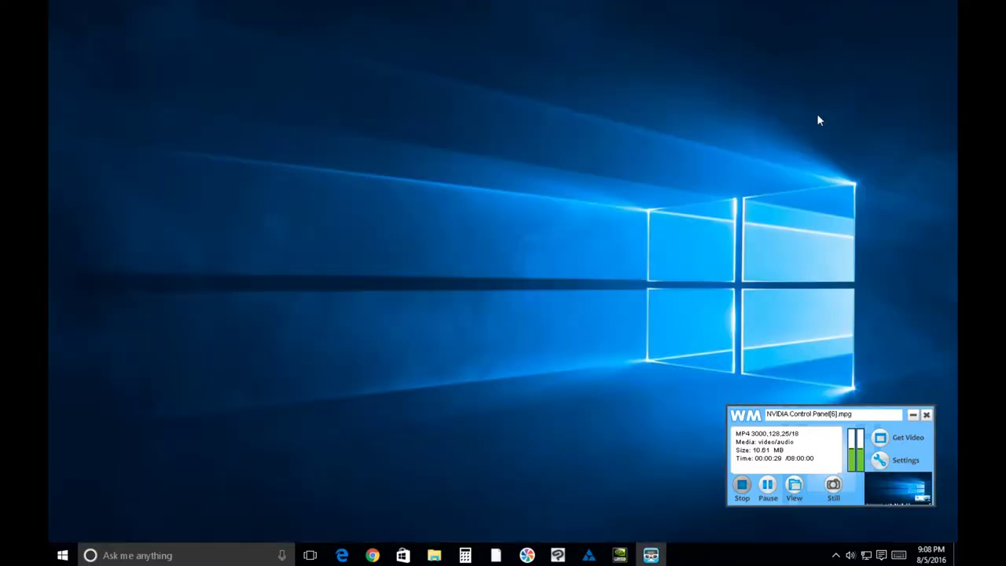
- Open the Harmony Premium shortcut's Properties from its taskbar jump list
right_click(591, 556)
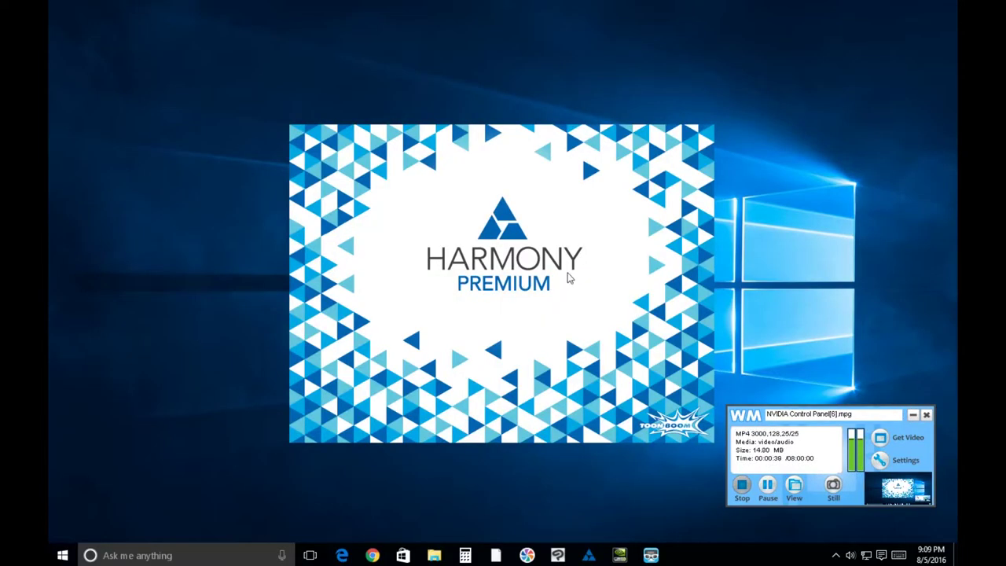
right_click(589, 556)
right_click(571, 514)
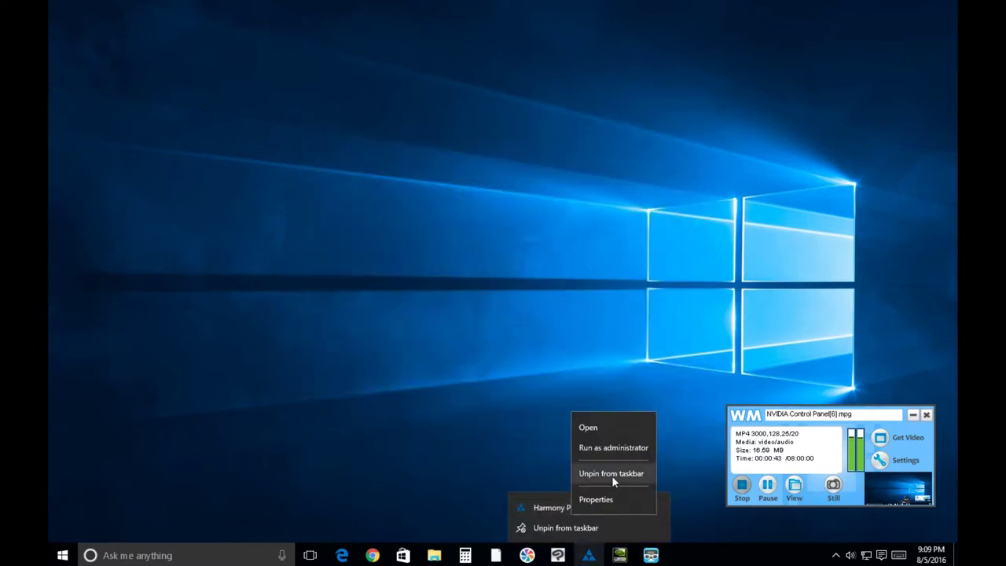
click(595, 499)
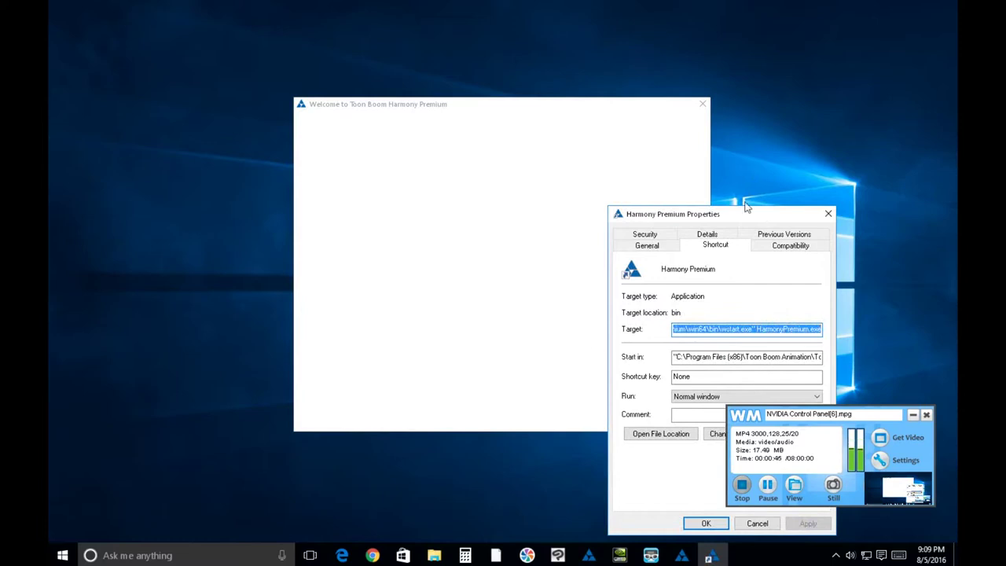
- For all users, make Harmony Premium run as administrator with high-DPI display scaling disabled
drag(741, 219, 620, 150)
click(645, 177)
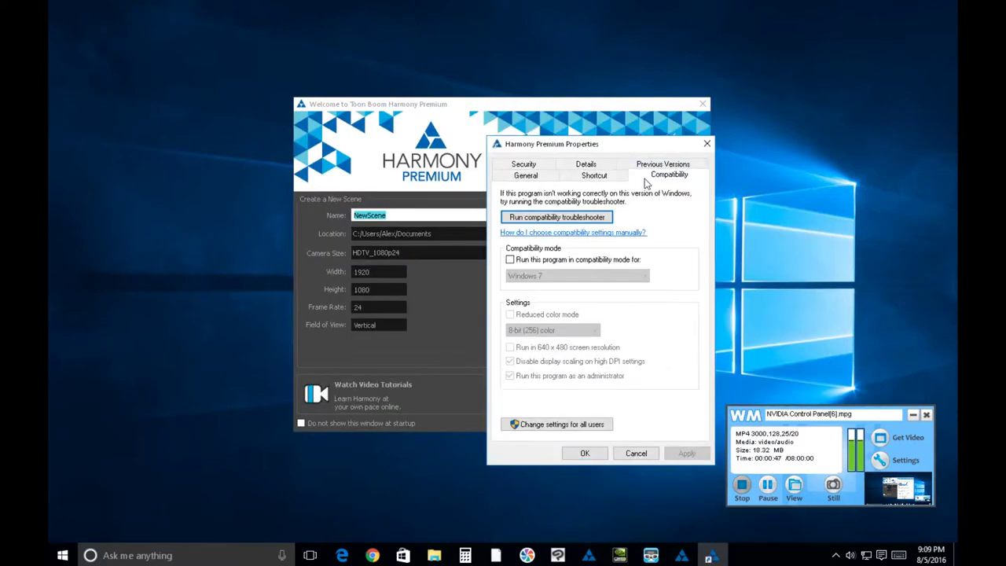
click(566, 424)
click(555, 384)
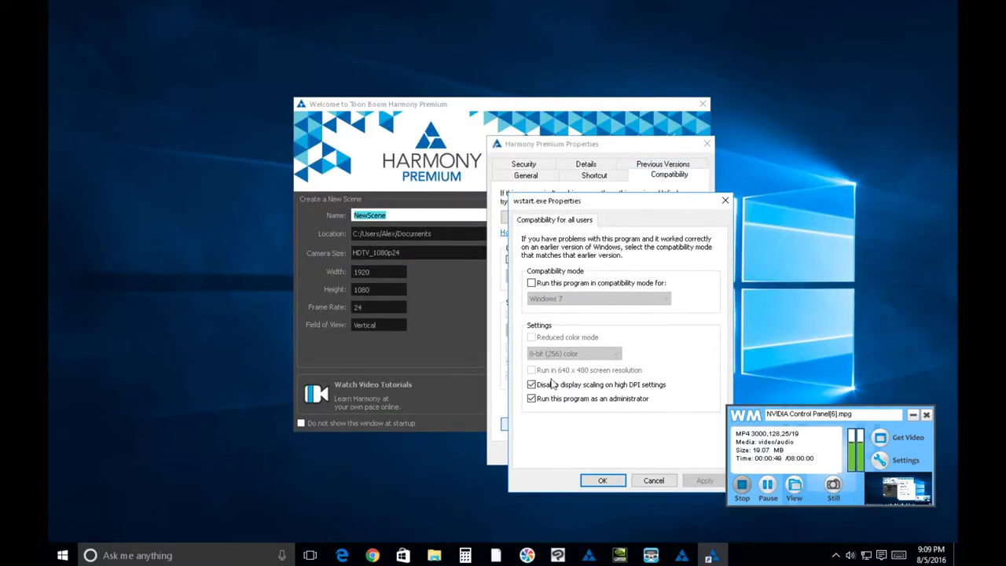
click(552, 397)
click(652, 481)
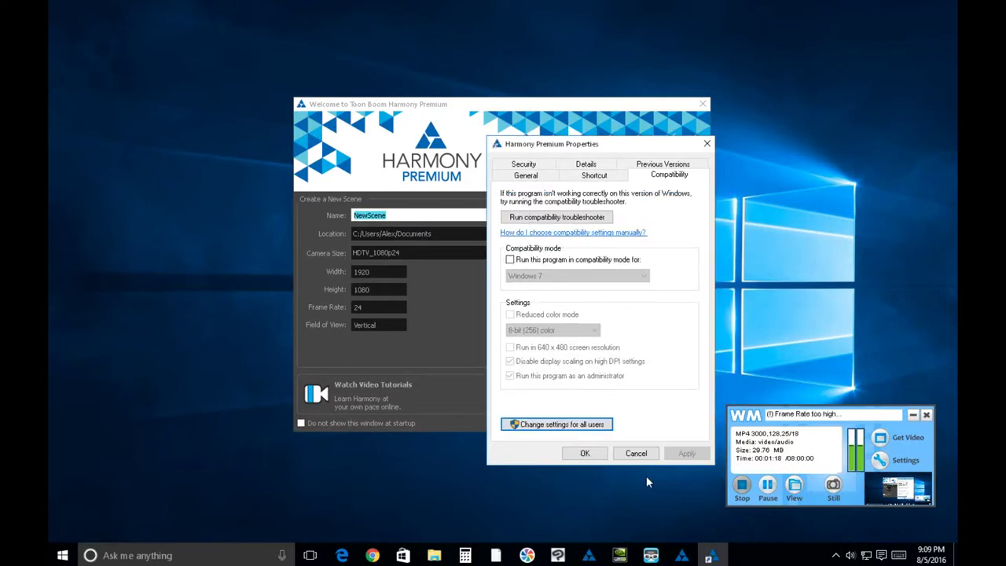
click(706, 144)
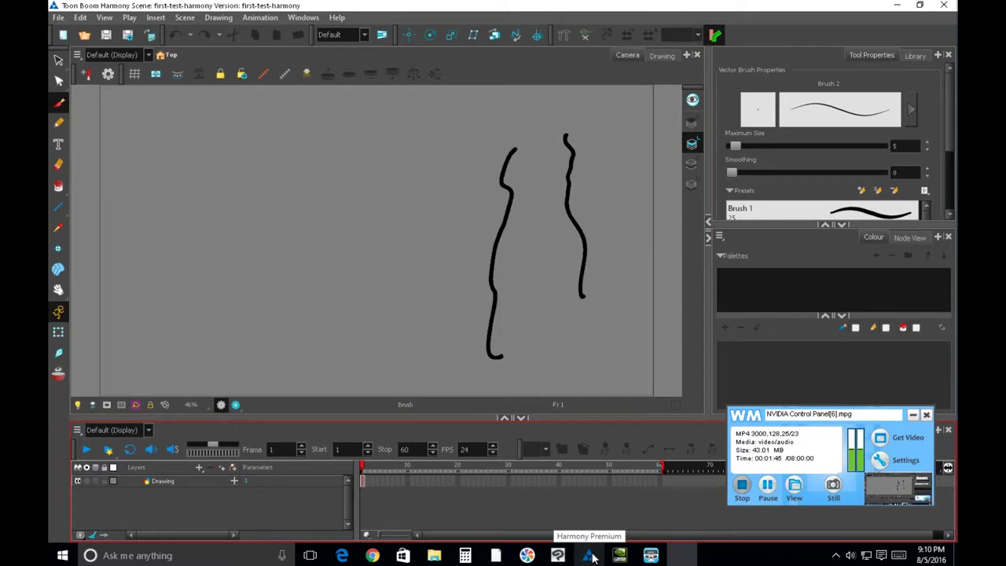
- View Harmony Premium's version details (14.0.0, build 11461) via Help > About
click(337, 17)
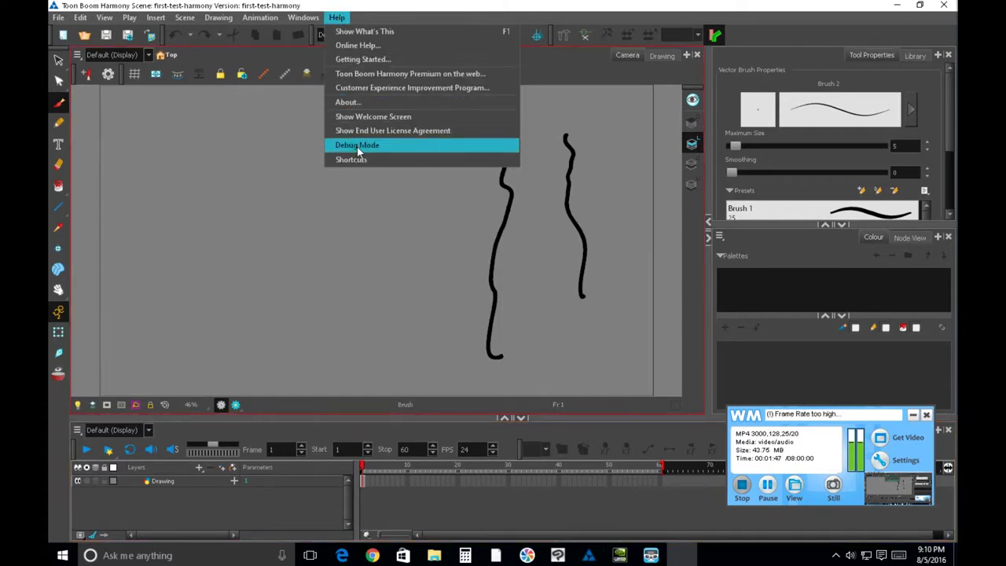
click(359, 101)
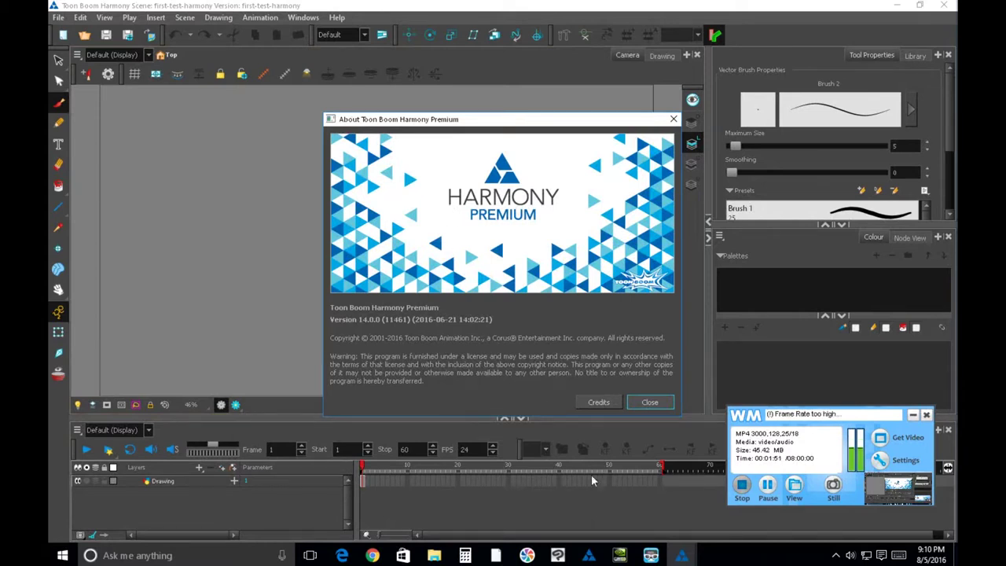
mouse_move(681, 557)
- Close the About window, select frame 1 of the Drawing layer, and draw a zigzag and a wavy line
click(649, 403)
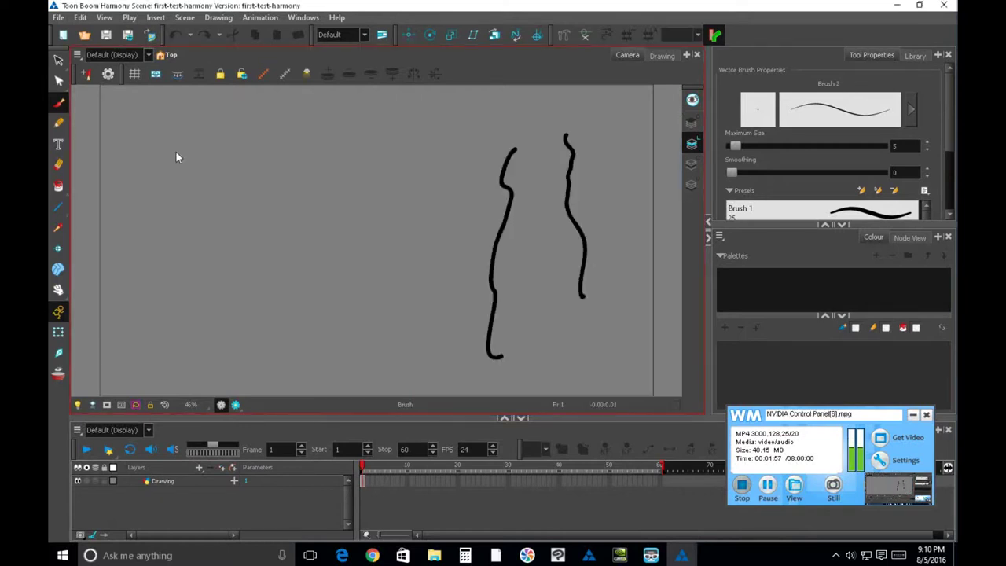
click(364, 481)
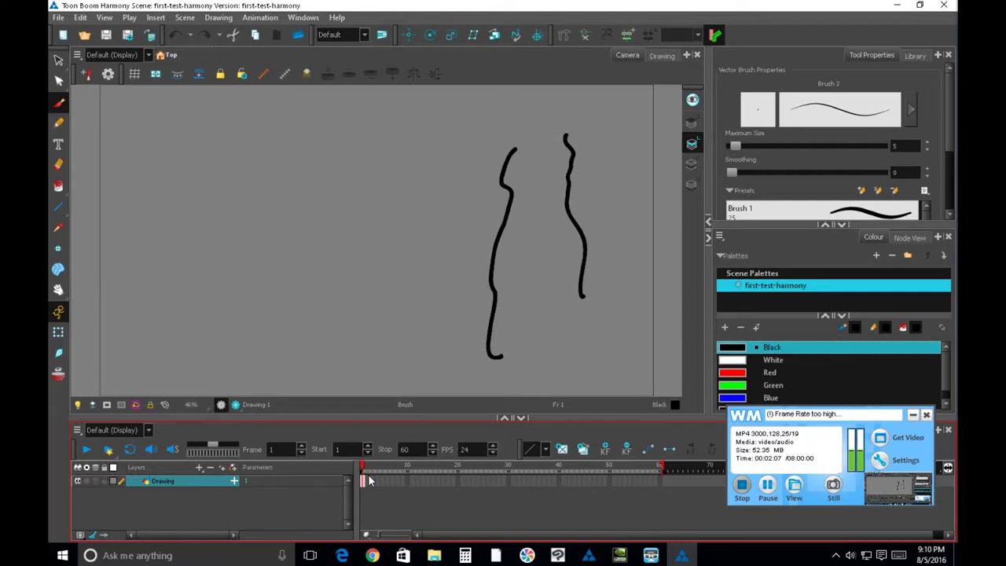
mouse_move(420, 261)
mouse_down()
mouse_move(418, 225)
mouse_move(437, 146)
mouse_up()
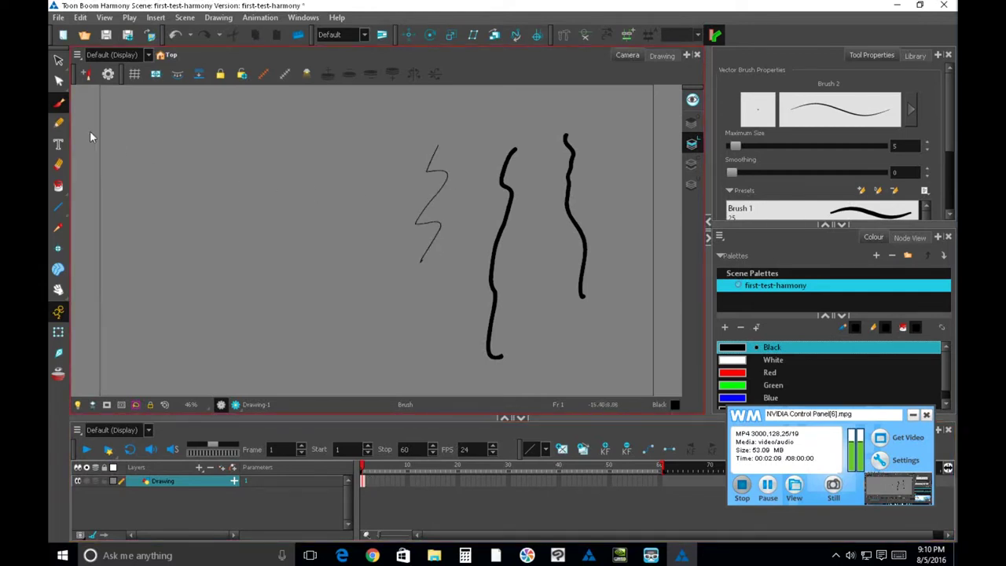
drag(89, 206, 95, 273)
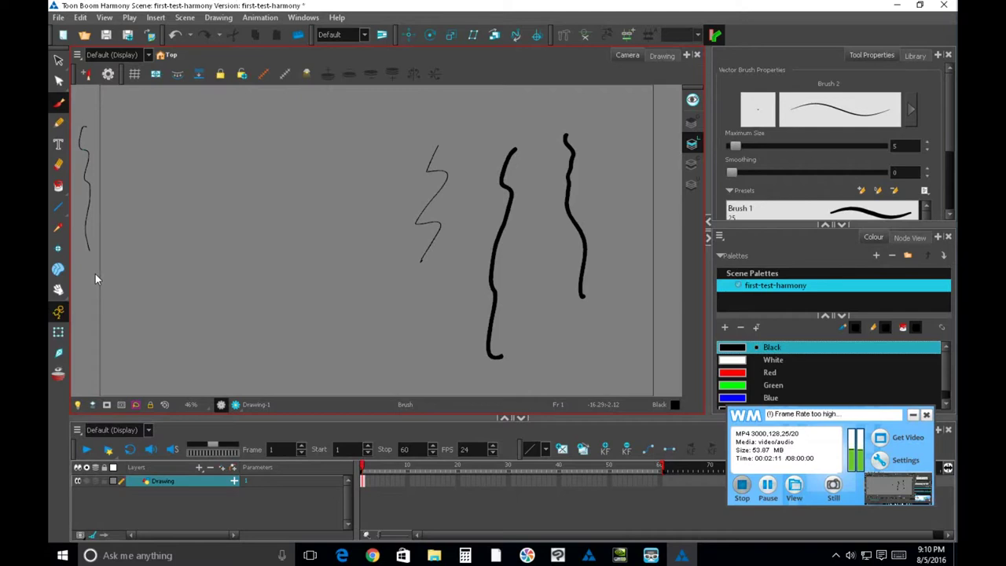
- Sketch a stick figure with an oval head and crossing arm, plus two ovals to its left
mouse_move(370, 220)
mouse_down()
mouse_move(365, 142)
mouse_move(371, 201)
mouse_move(407, 154)
mouse_up()
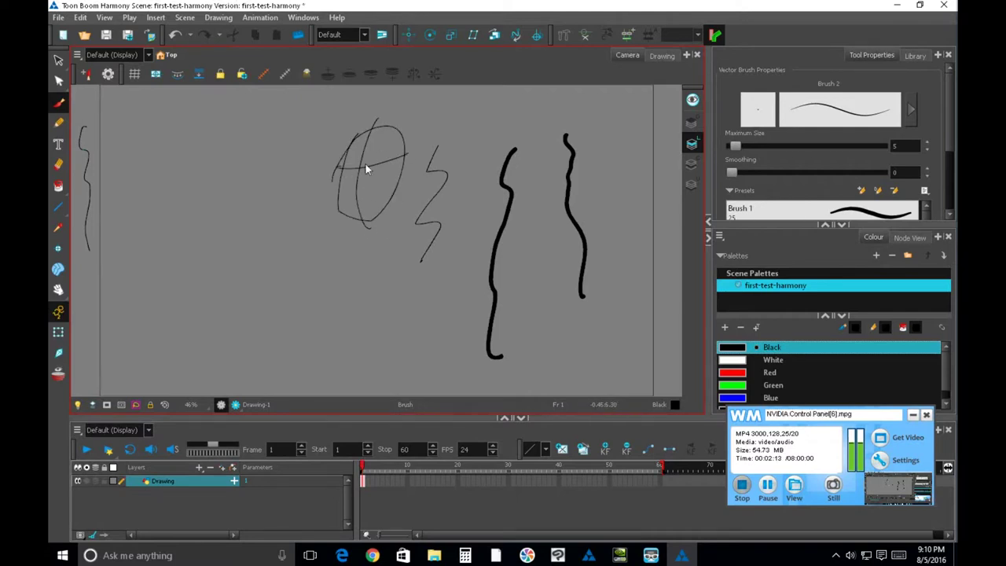
mouse_move(347, 212)
mouse_down()
mouse_move(346, 282)
mouse_move(388, 225)
mouse_move(340, 349)
mouse_up()
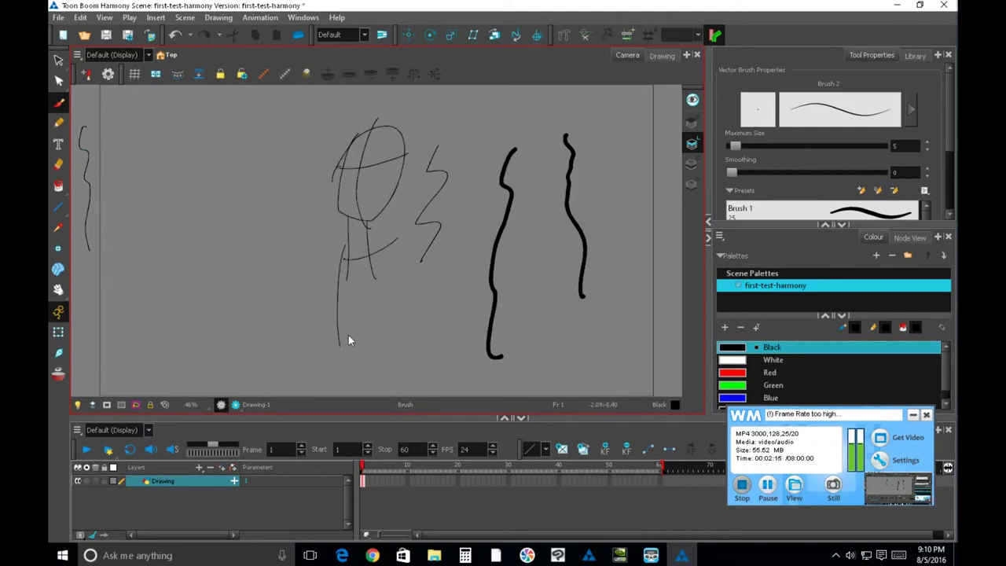
mouse_move(373, 221)
mouse_down()
mouse_move(389, 326)
mouse_move(334, 351)
mouse_up()
mouse_move(300, 129)
mouse_down()
mouse_move(322, 194)
mouse_move(323, 141)
mouse_up()
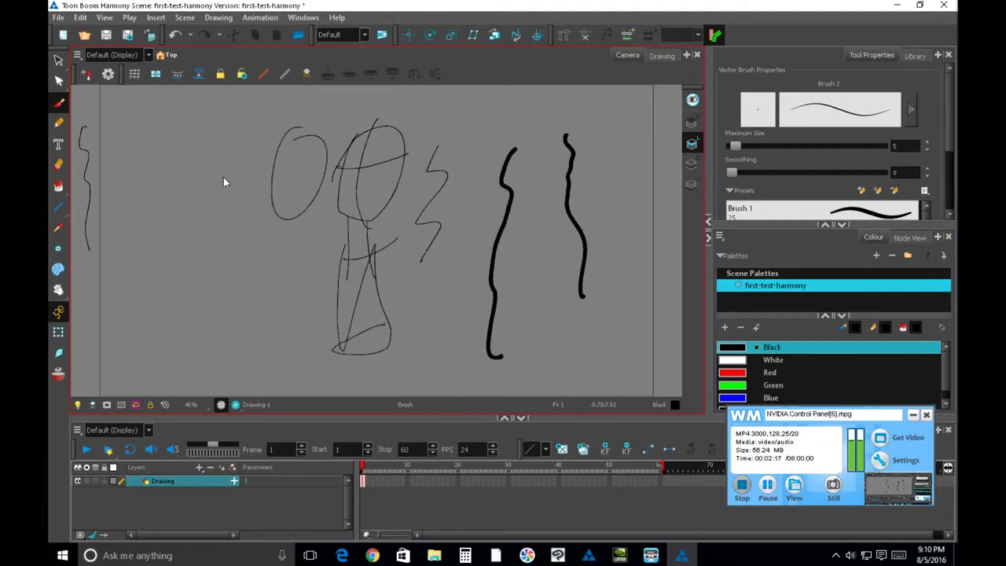
drag(234, 125, 214, 153)
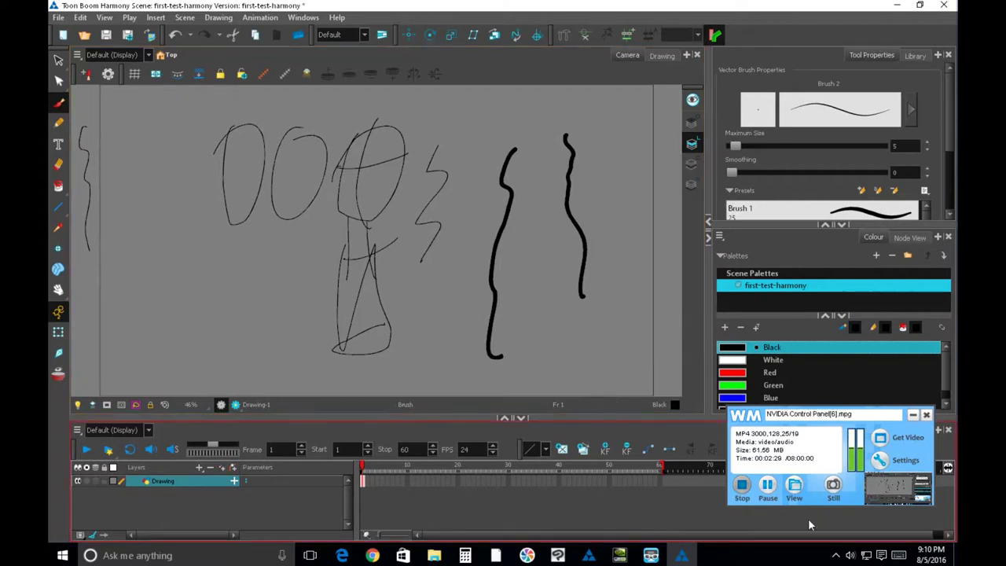
click(837, 556)
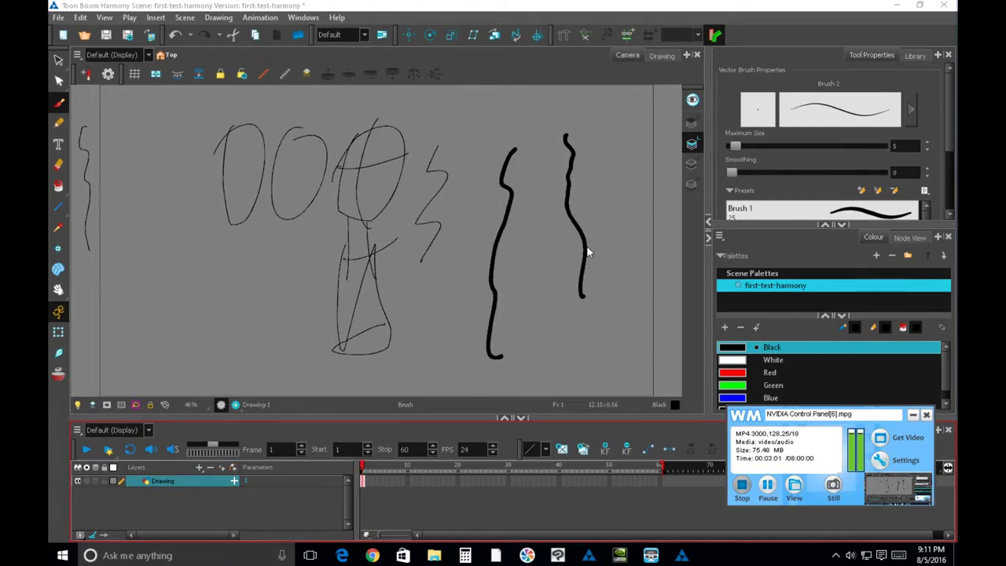
- Draw a loop above the thick lines, a small circle and two wavy strokes lower left
mouse_move(534, 138)
mouse_down()
mouse_move(548, 116)
mouse_move(511, 103)
mouse_move(485, 119)
mouse_move(475, 164)
mouse_move(505, 118)
mouse_up()
mouse_move(238, 259)
mouse_down()
mouse_move(270, 266)
mouse_move(290, 340)
mouse_up()
mouse_move(309, 252)
mouse_down()
mouse_move(322, 345)
mouse_move(311, 362)
mouse_up()
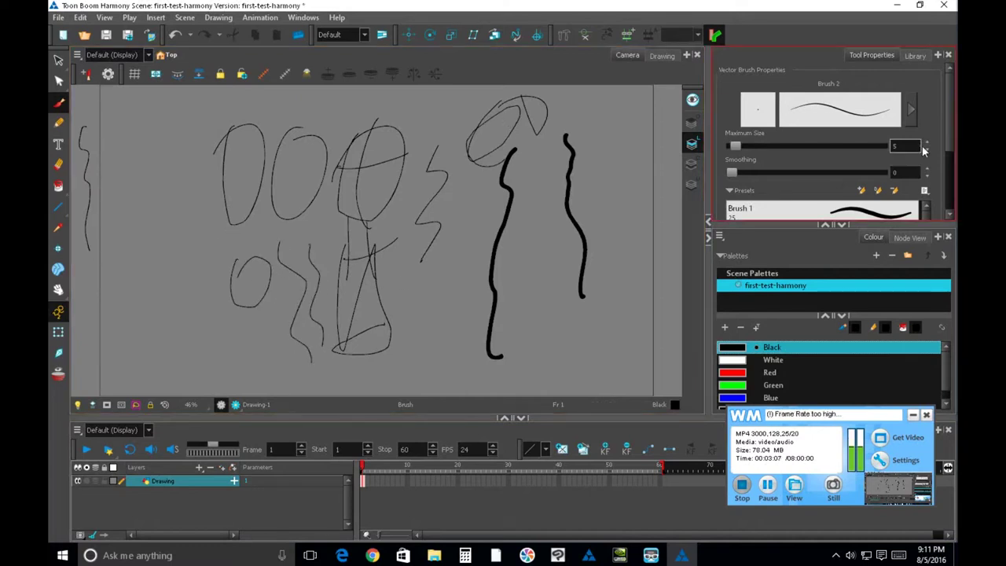
- Switch the brush preset to Texture 1 and draw crossed circles near the thick lines
scroll(951, 167, down, 3)
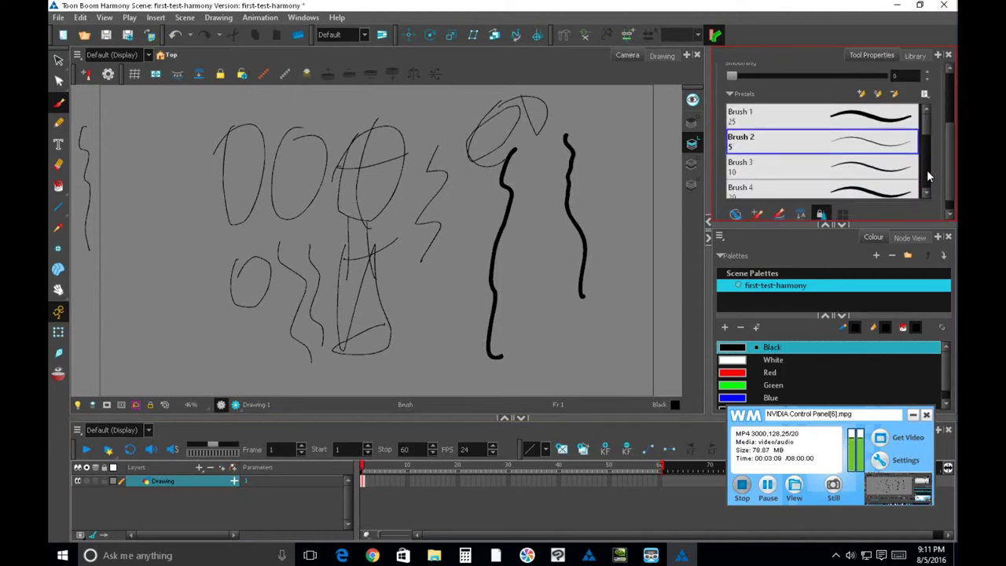
drag(924, 119, 922, 135)
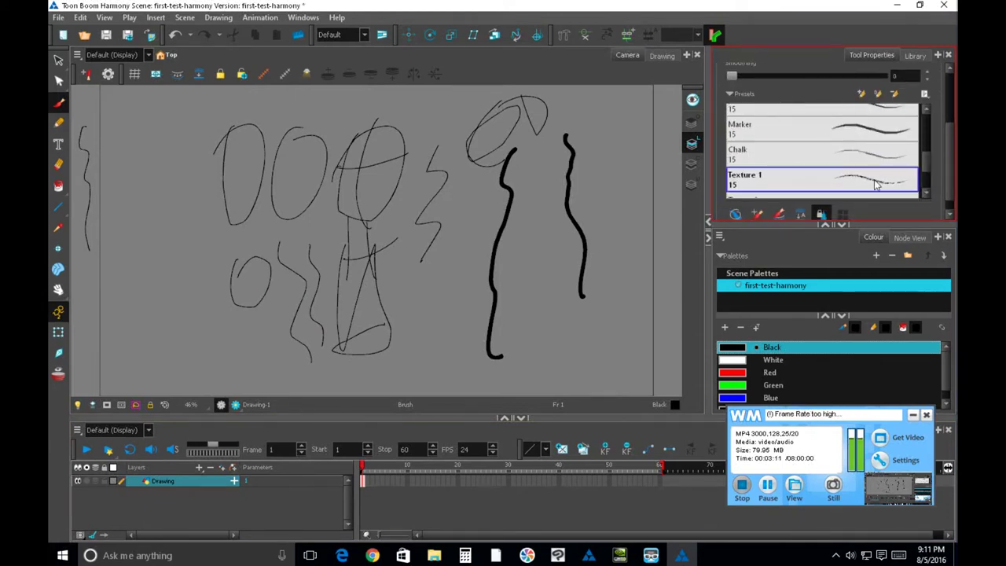
drag(618, 191, 605, 228)
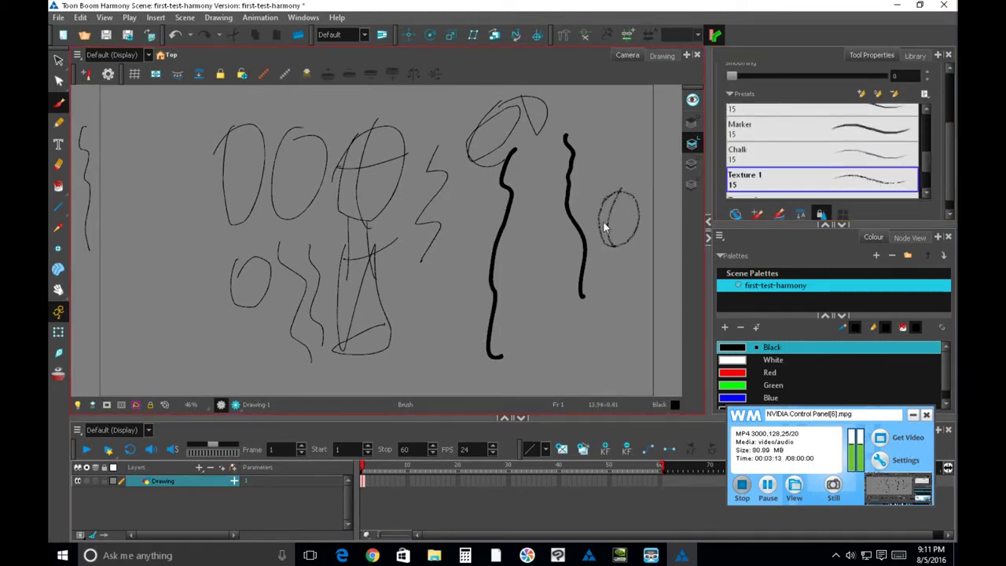
mouse_move(519, 259)
mouse_down()
mouse_move(560, 238)
mouse_move(544, 232)
mouse_move(533, 312)
mouse_move(538, 266)
mouse_up()
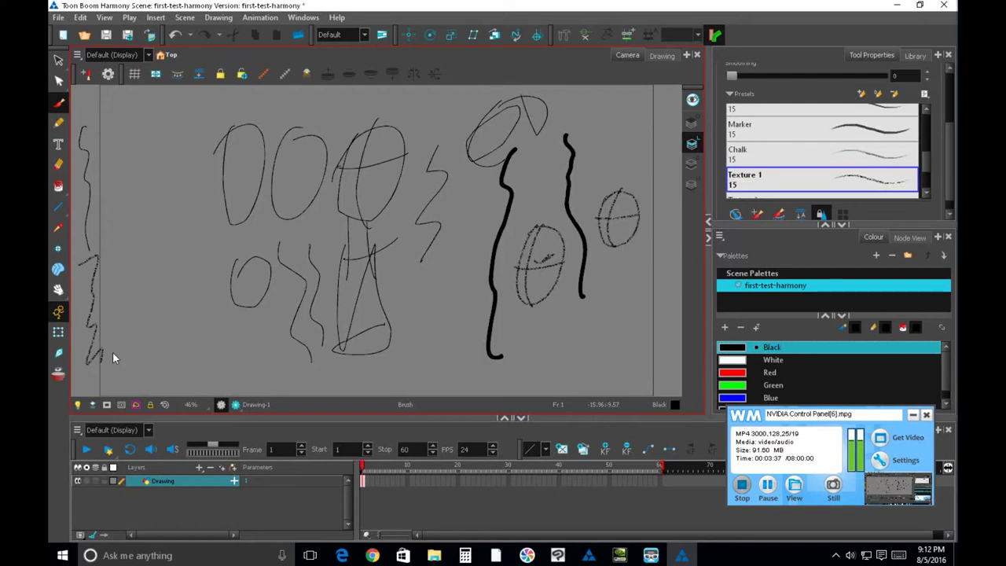
- With the Contour Editor, pull the leftmost oval's edge into a solid black teardrop, then select other strokes
click(57, 82)
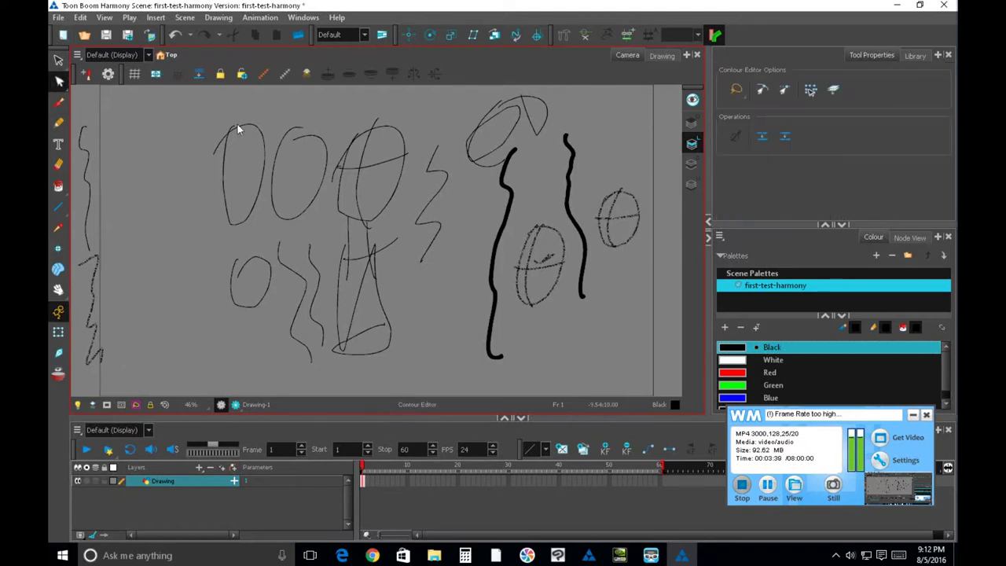
click(238, 146)
drag(238, 145, 267, 133)
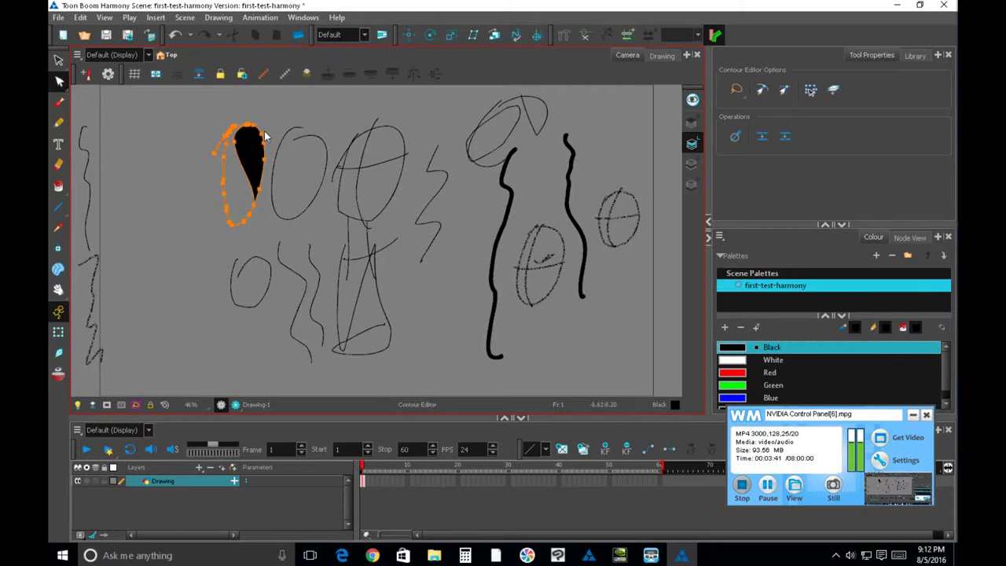
click(271, 124)
click(296, 138)
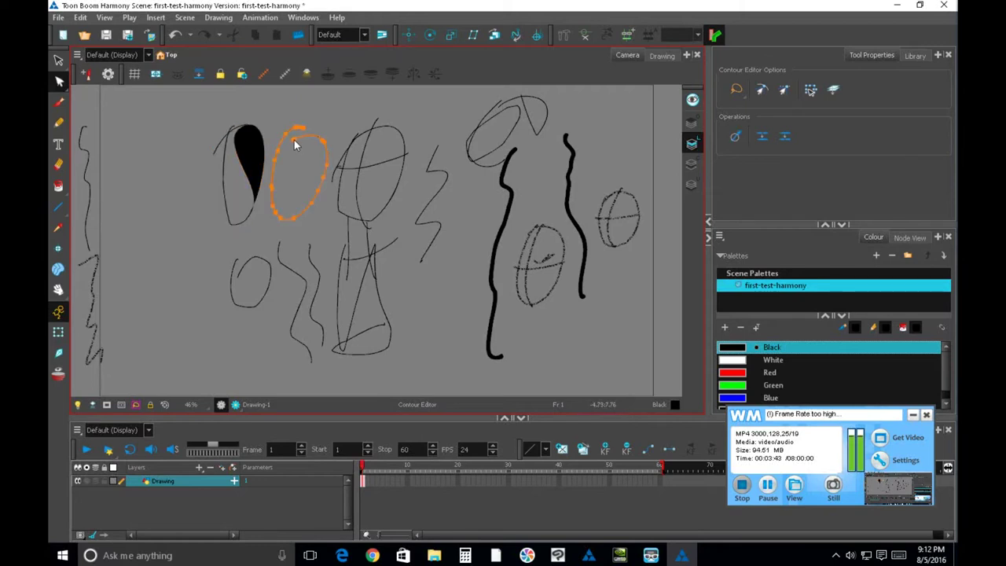
click(321, 139)
click(323, 148)
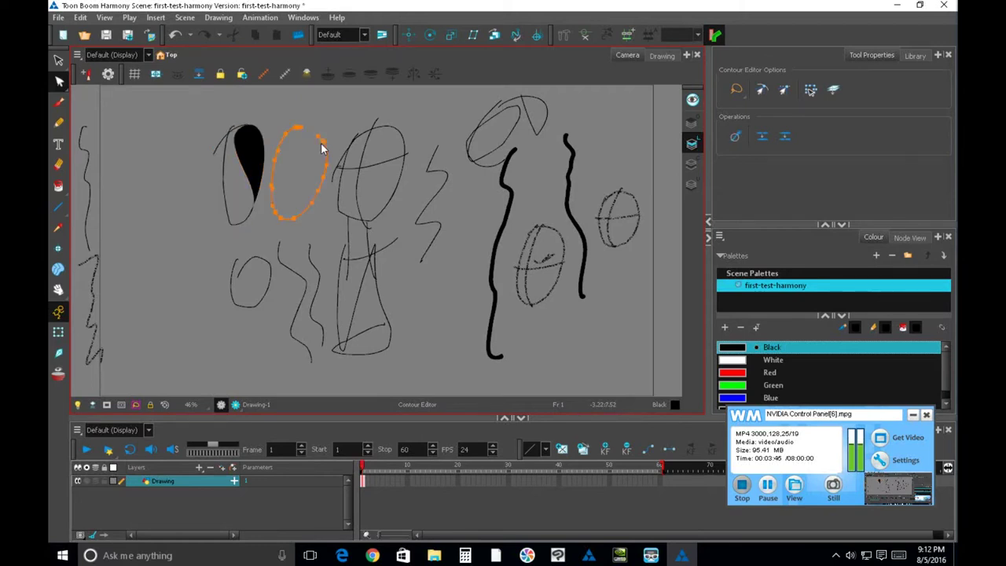
click(594, 128)
click(511, 169)
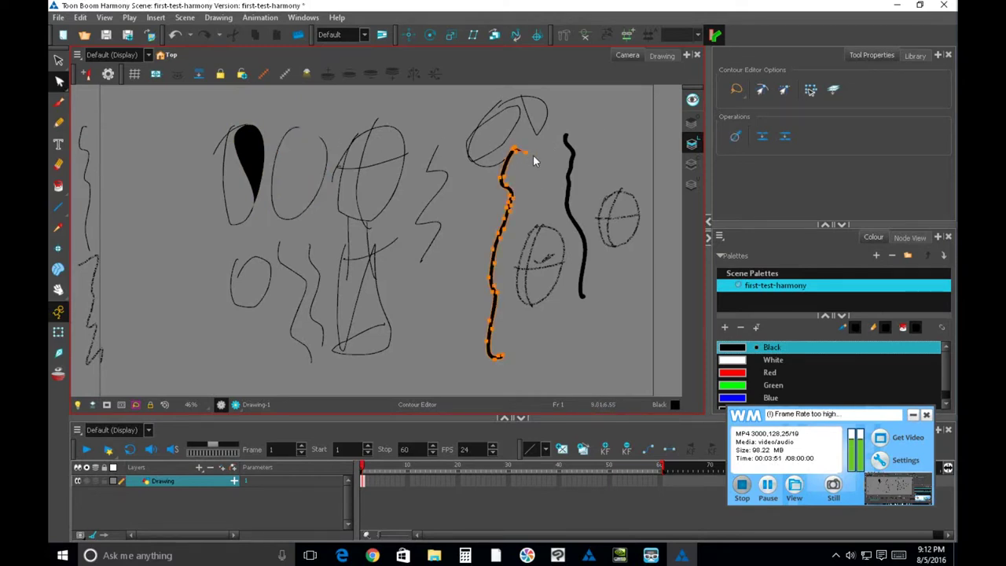
- Minimize Harmony and open the Storyboard Pro 4.2 shortcut's file location from its Start tile
click(533, 155)
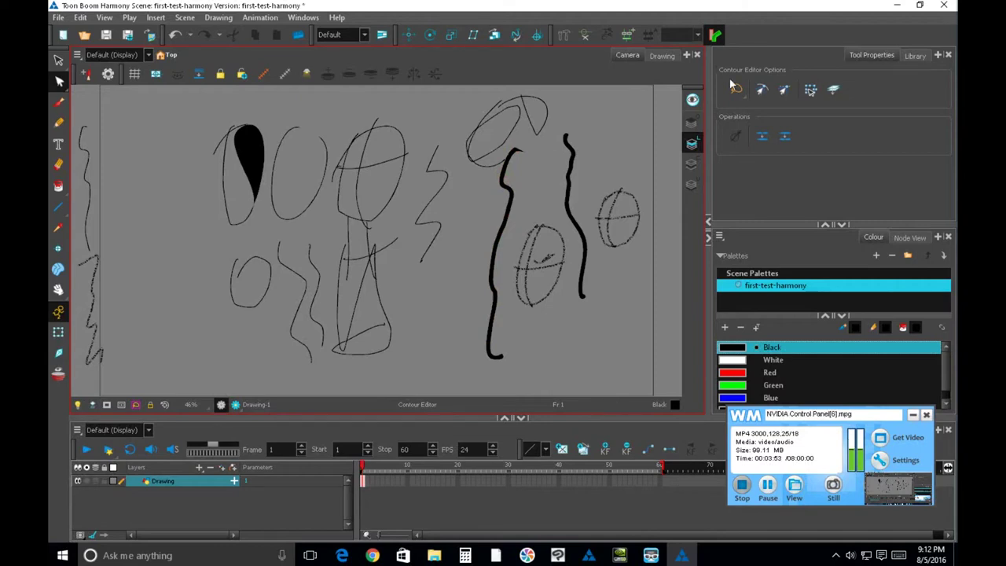
click(898, 5)
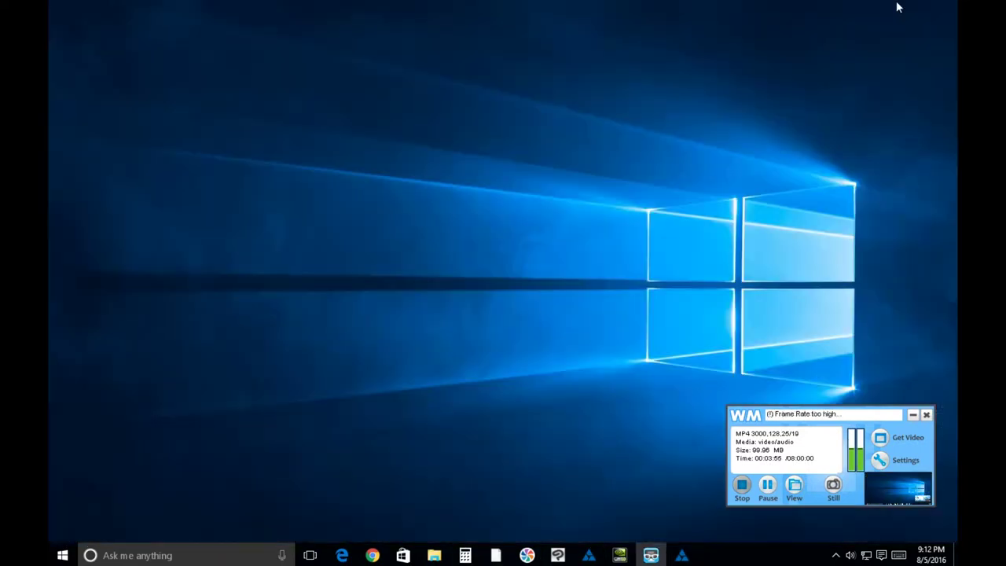
click(63, 555)
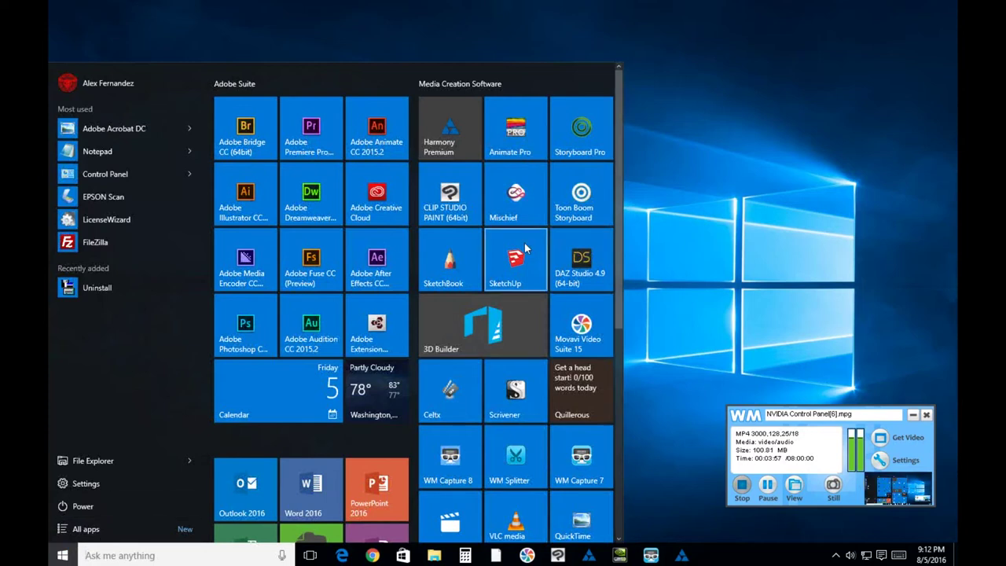
right_click(578, 145)
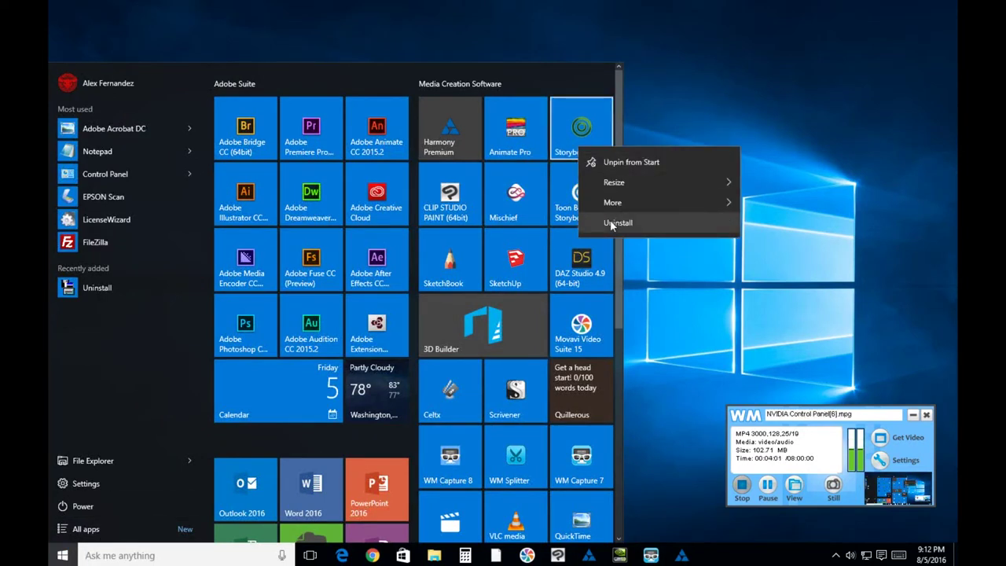
mouse_move(617, 204)
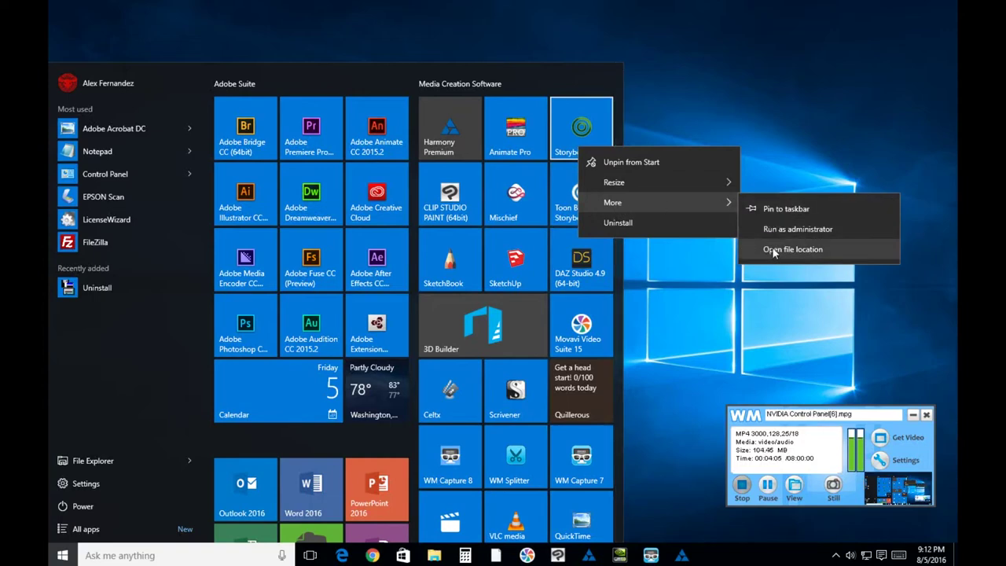
click(793, 249)
- Set the Storyboard Pro shortcut to run as administrator for all users via its compatibility settings
right_click(522, 227)
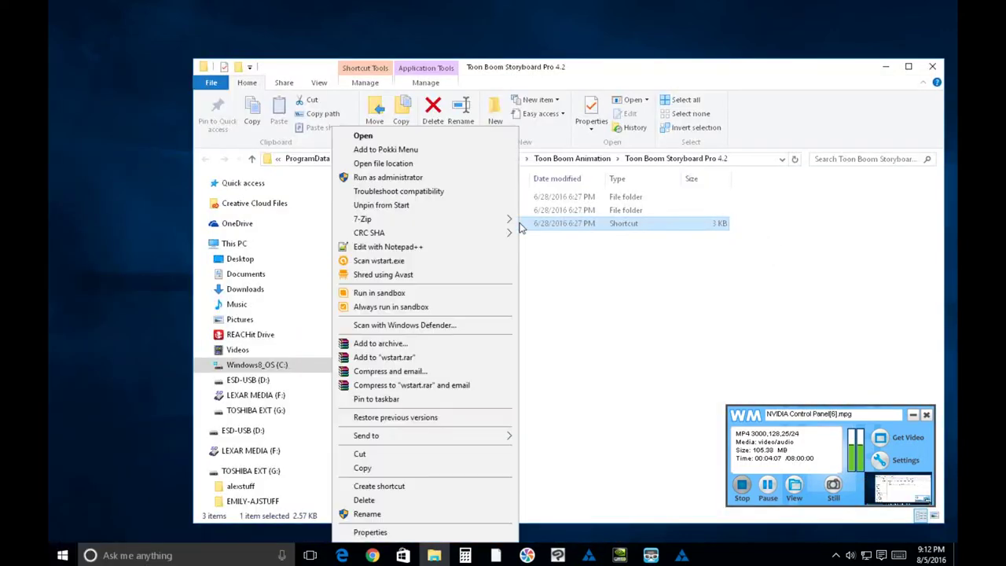
click(393, 532)
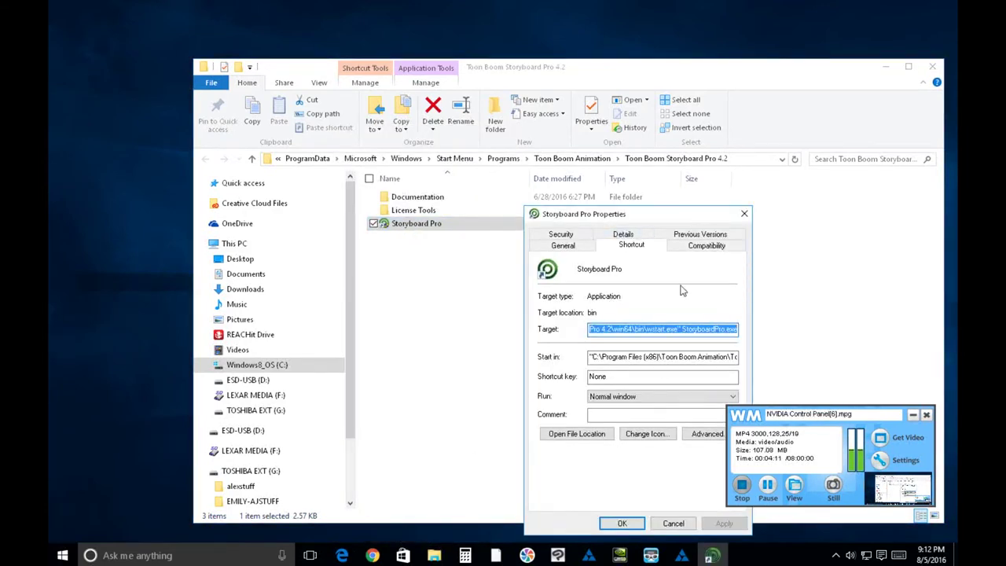
click(701, 249)
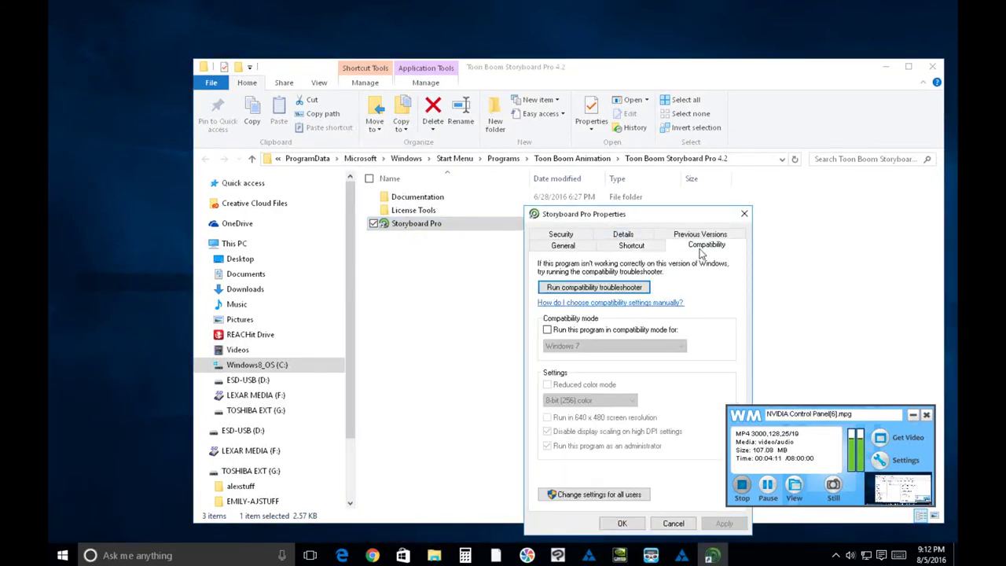
click(590, 492)
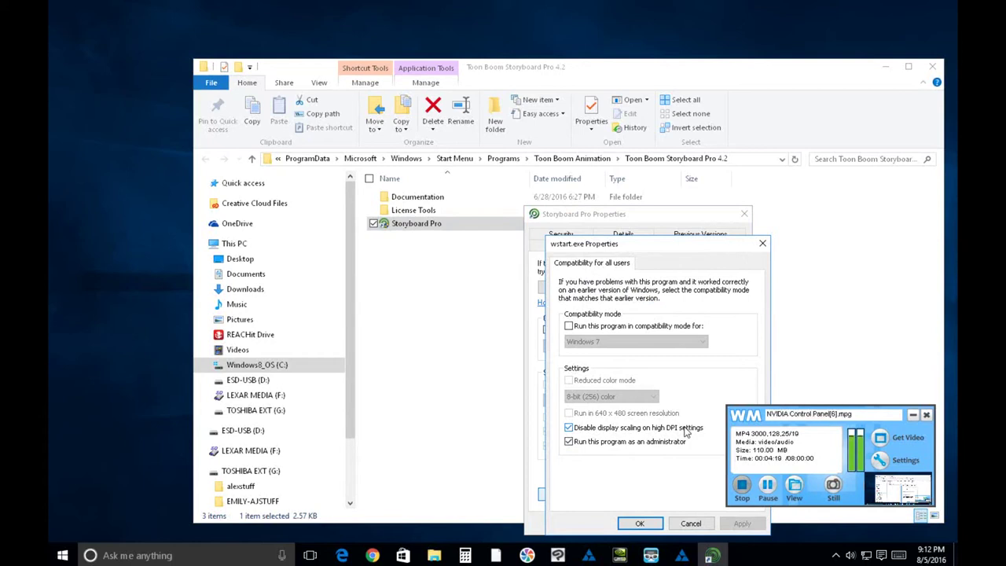
drag(743, 414, 836, 334)
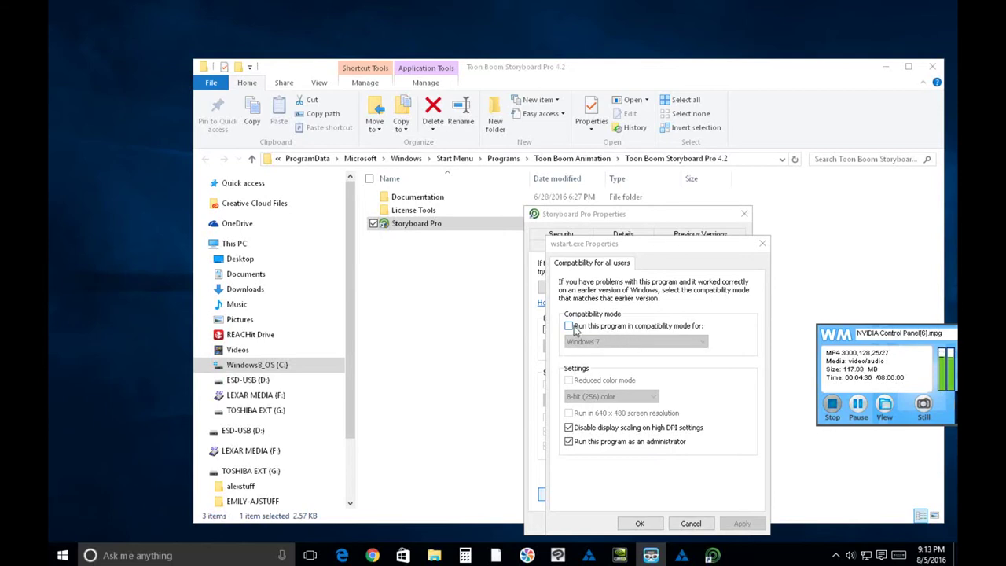
click(763, 243)
- Close the properties and File Explorer, launch Storyboard Pro from Start, and dismiss What's New
click(744, 214)
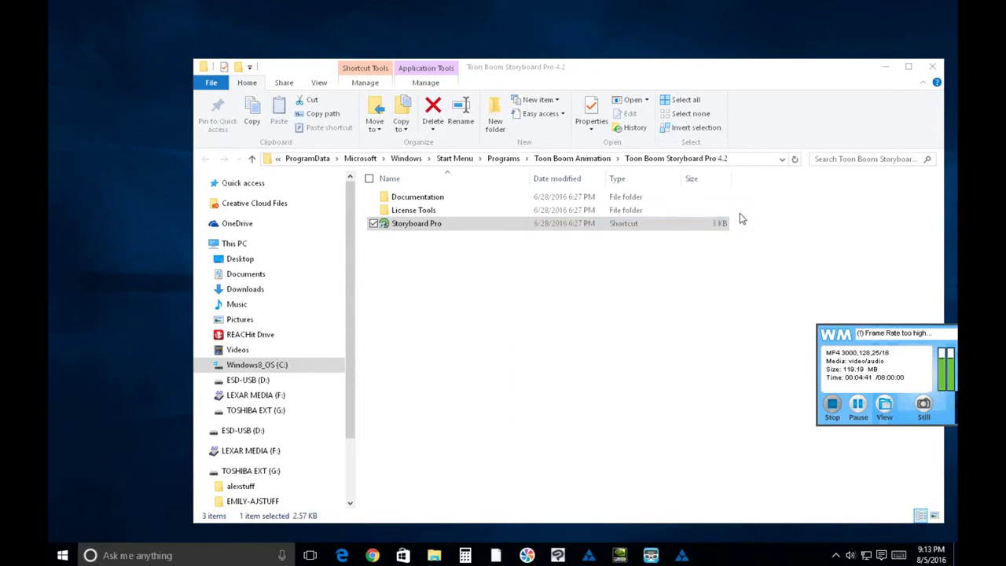
click(929, 67)
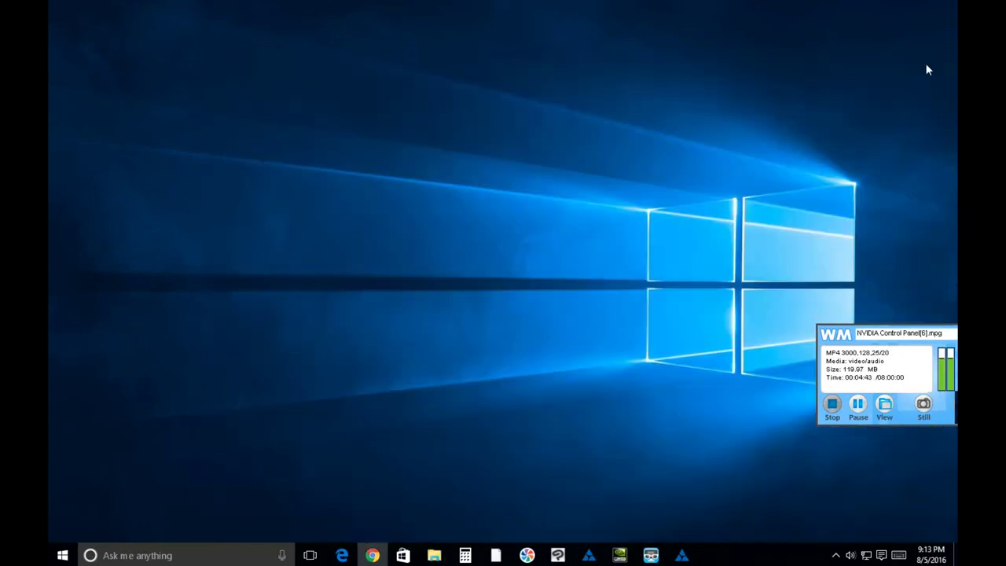
click(62, 555)
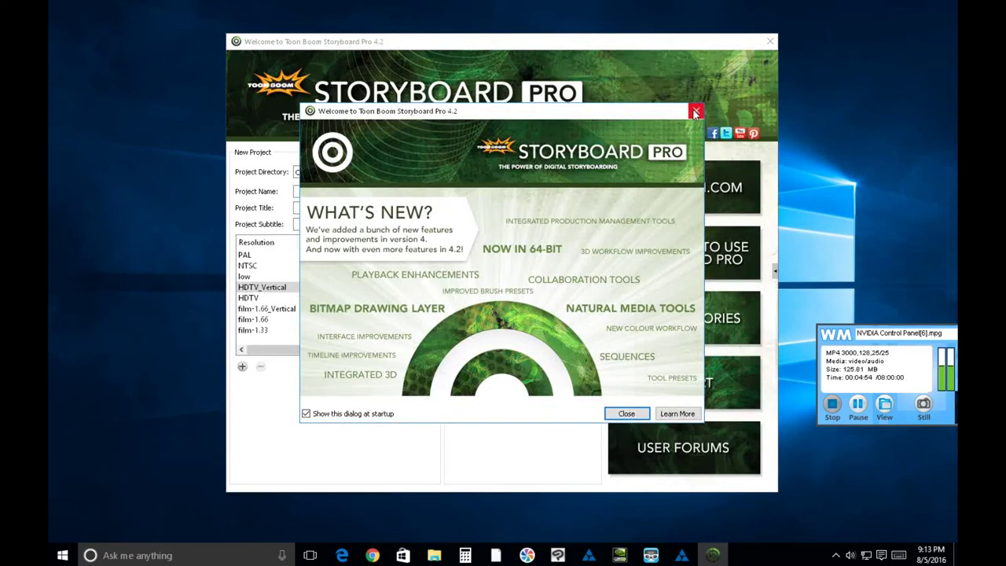
click(696, 112)
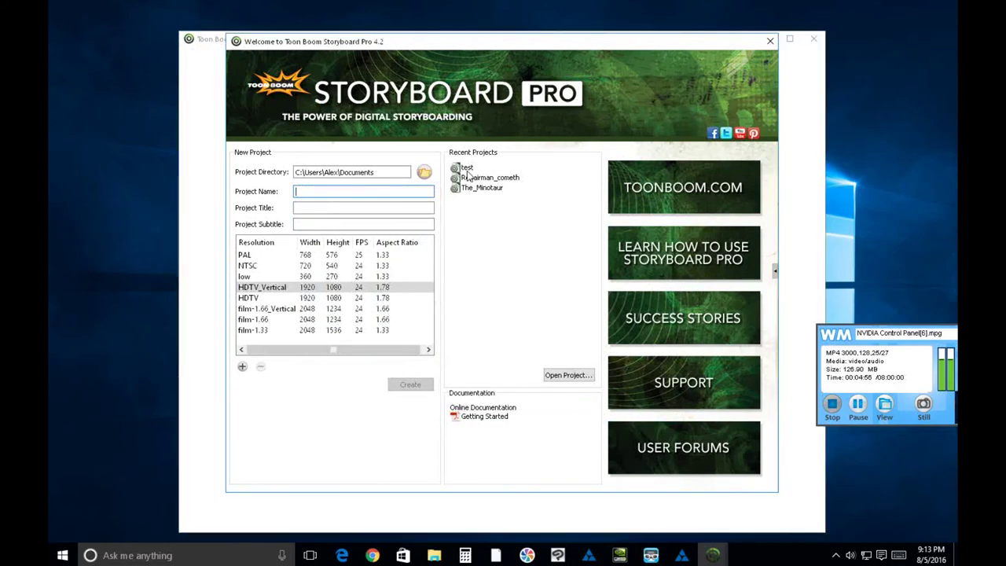
- Open the recent 'test' project and draw several wavy vertical test brush strokes
click(467, 171)
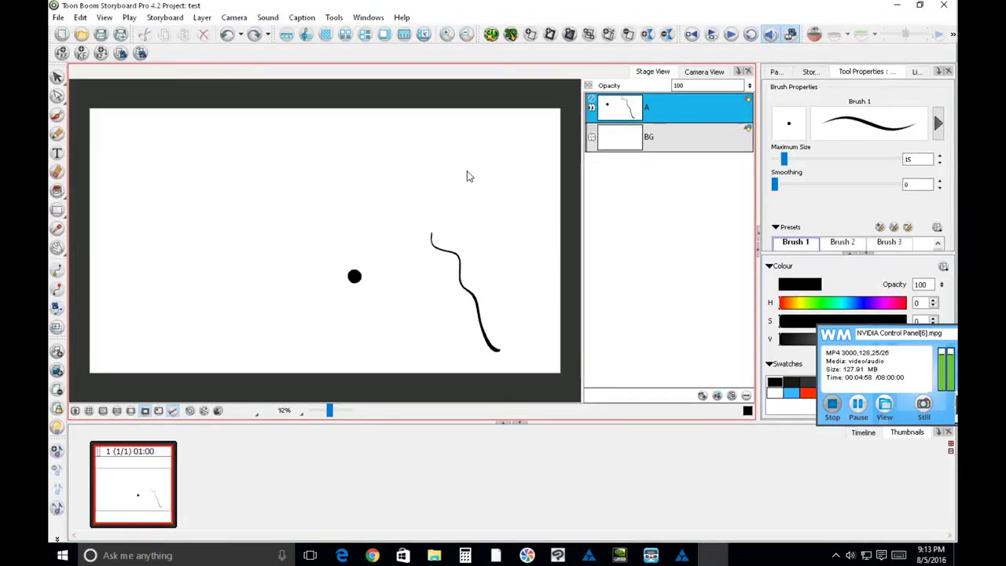
mouse_move(344, 144)
mouse_down()
mouse_move(397, 209)
mouse_move(408, 279)
mouse_up()
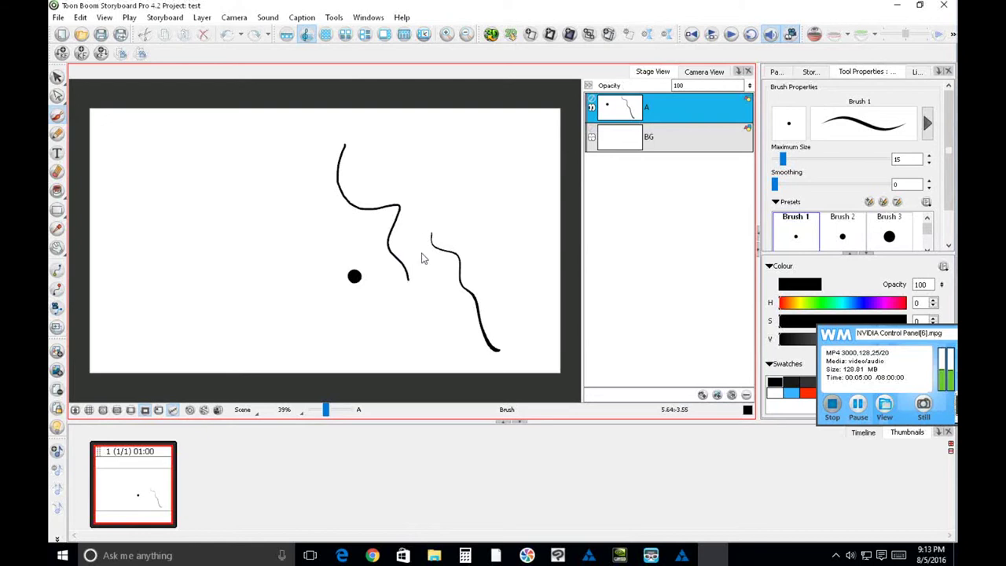
mouse_move(470, 155)
mouse_down()
mouse_move(495, 241)
mouse_move(492, 272)
mouse_up()
drag(523, 151, 515, 275)
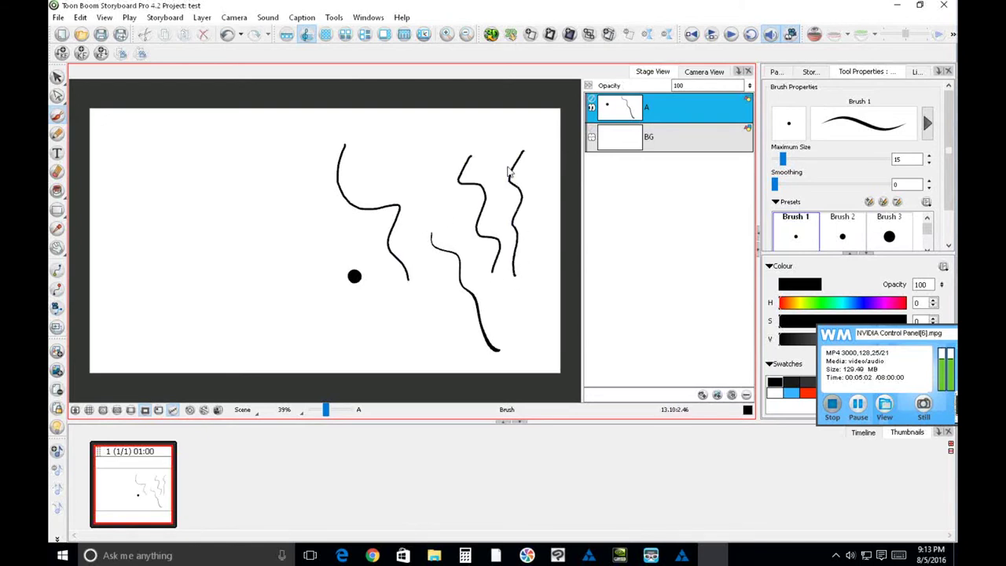
- Add a long arc and an oval on the left, and raise brush smoothing to 6.8
mouse_move(496, 122)
mouse_down()
mouse_move(421, 182)
mouse_move(415, 292)
mouse_up()
drag(266, 147, 309, 174)
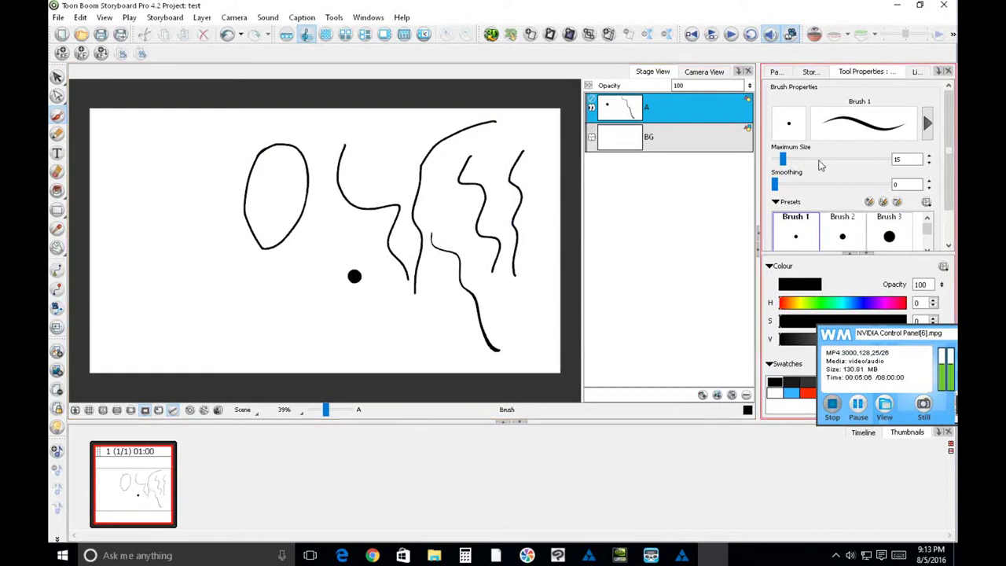
drag(789, 186, 784, 184)
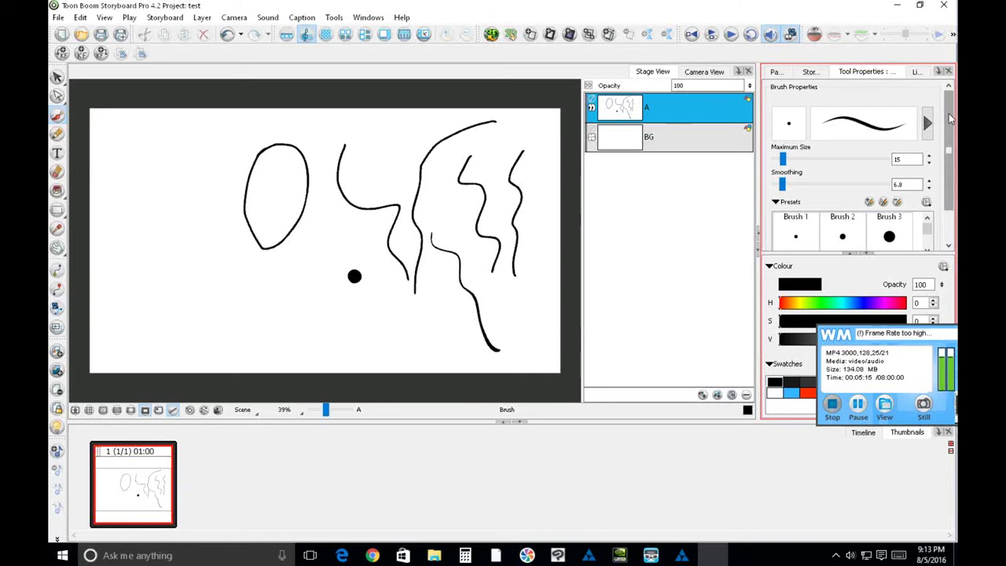
scroll(940, 180, down, 2)
- Switch to the Alex Pencil brush preset with maximum size 10.2
scroll(930, 206, down, 2)
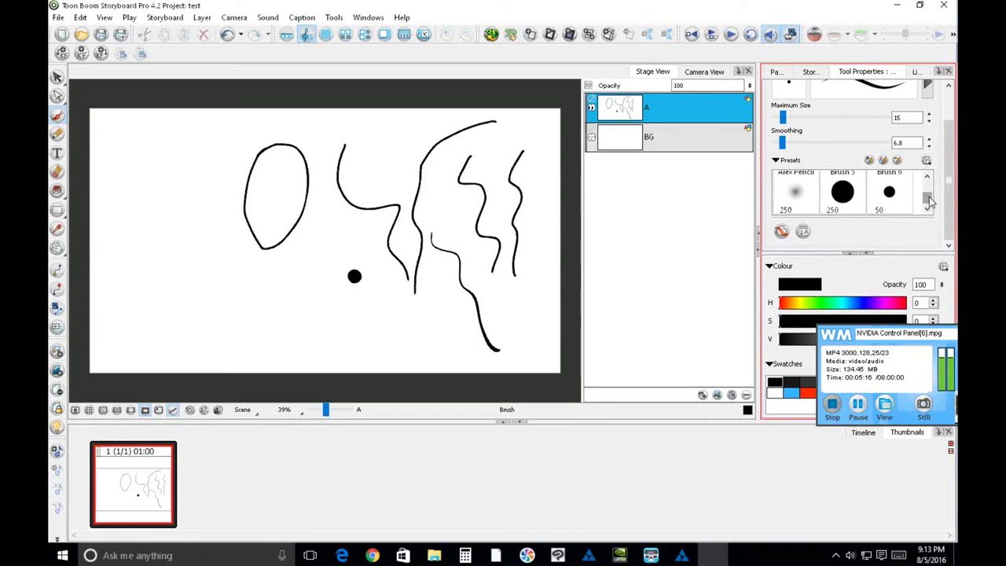
click(801, 197)
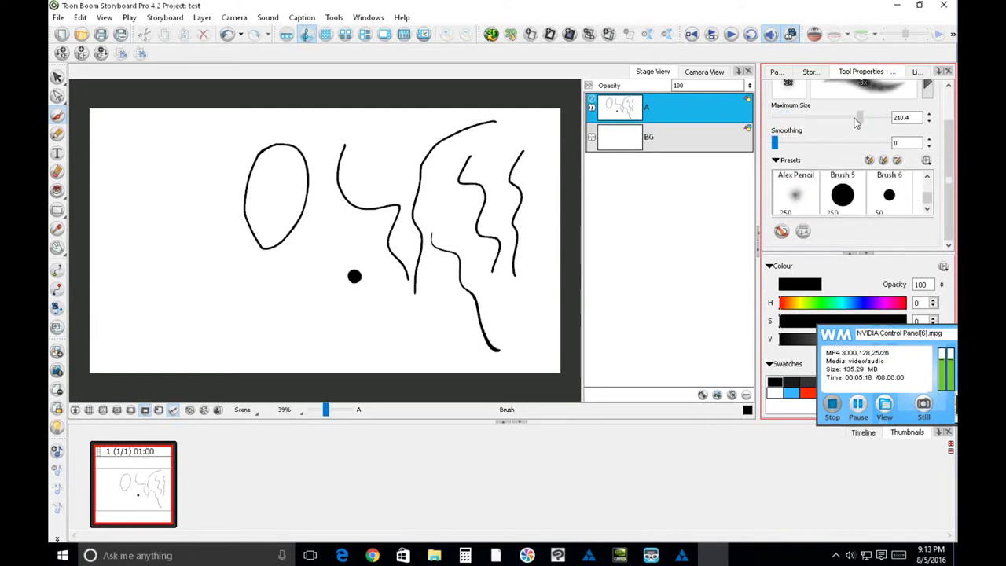
drag(791, 126, 773, 121)
- Draw guide lines across the oval face, then add eyes and a mouth
drag(265, 144, 268, 248)
drag(244, 206, 309, 183)
mouse_move(250, 206)
mouse_down()
mouse_move(275, 203)
mouse_move(268, 233)
mouse_move(288, 215)
mouse_move(300, 244)
mouse_up()
- Sketch the neck and torso sides below the face, then minimize Storyboard Pro
mouse_move(302, 227)
mouse_down()
mouse_move(304, 247)
mouse_move(316, 250)
mouse_move(292, 312)
mouse_up()
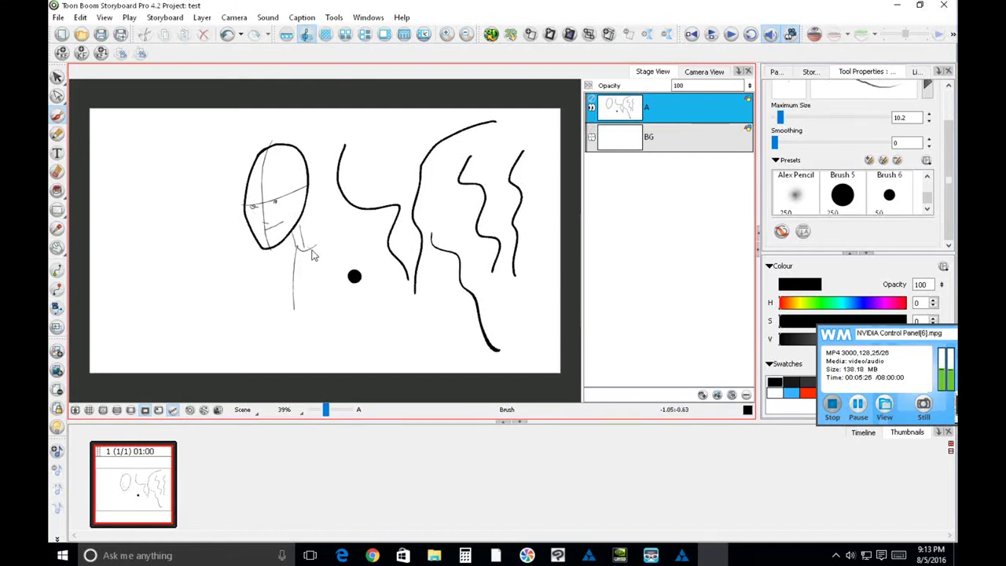
mouse_move(316, 250)
mouse_down()
mouse_move(328, 332)
mouse_move(312, 354)
mouse_up()
mouse_move(299, 247)
mouse_down()
mouse_move(275, 371)
mouse_move(341, 352)
mouse_move(342, 371)
mouse_up()
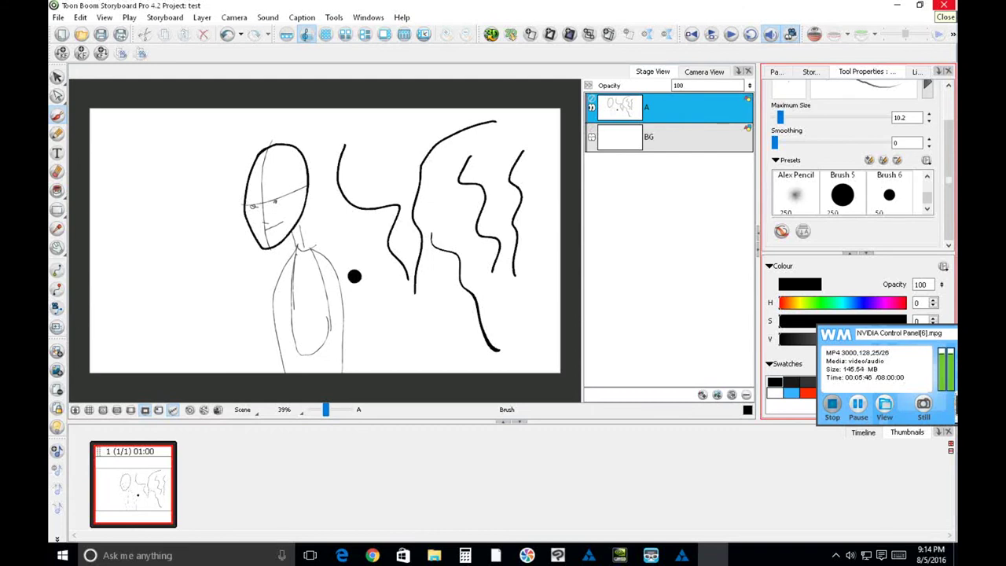
click(944, 5)
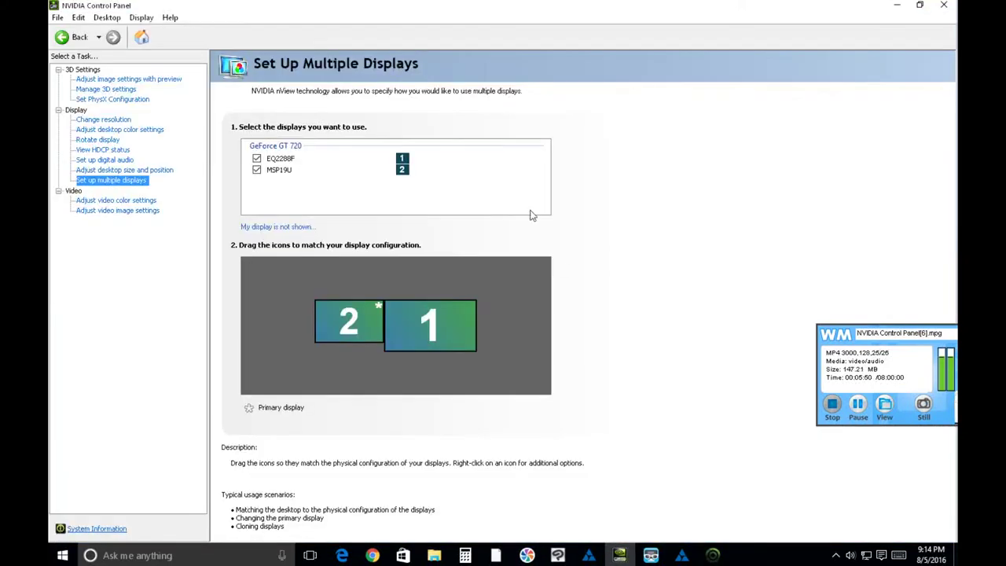
click(112, 99)
click(118, 90)
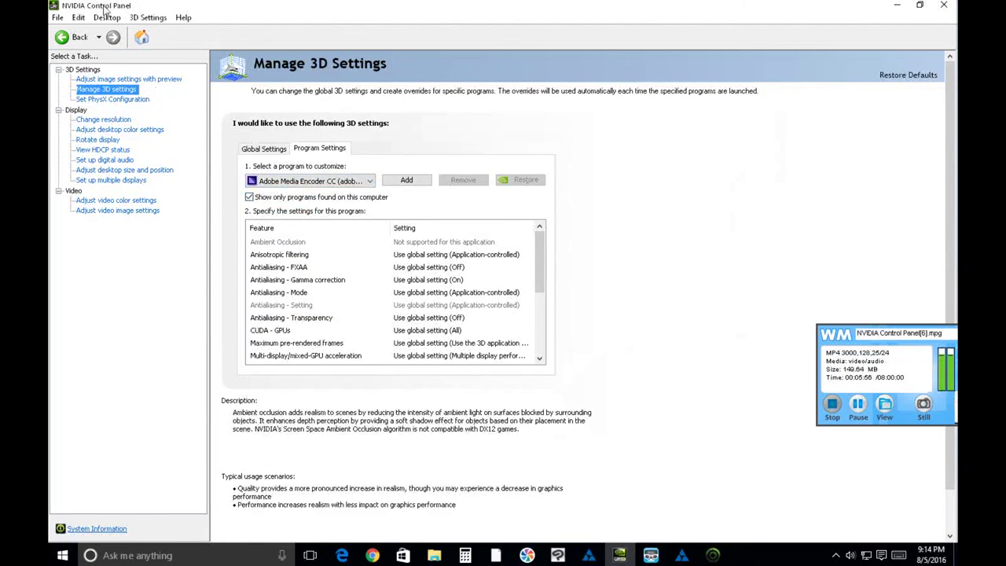
click(406, 180)
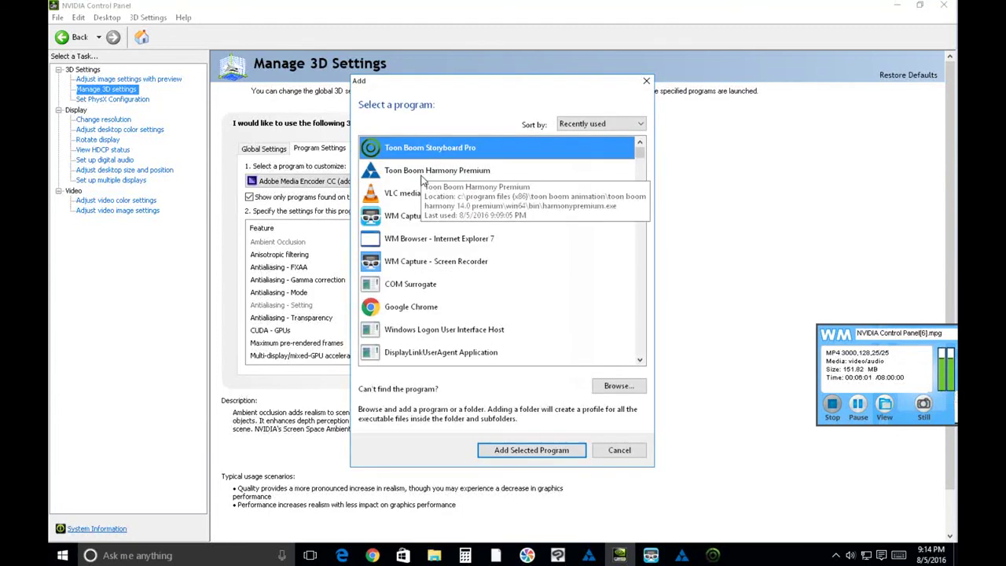
click(422, 171)
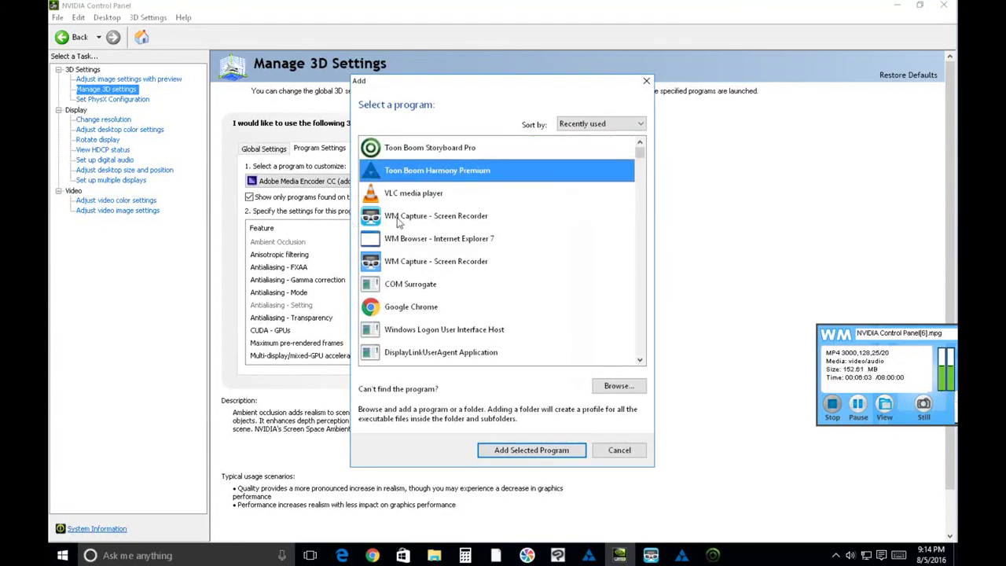
click(646, 81)
scroll(314, 291, down, 5)
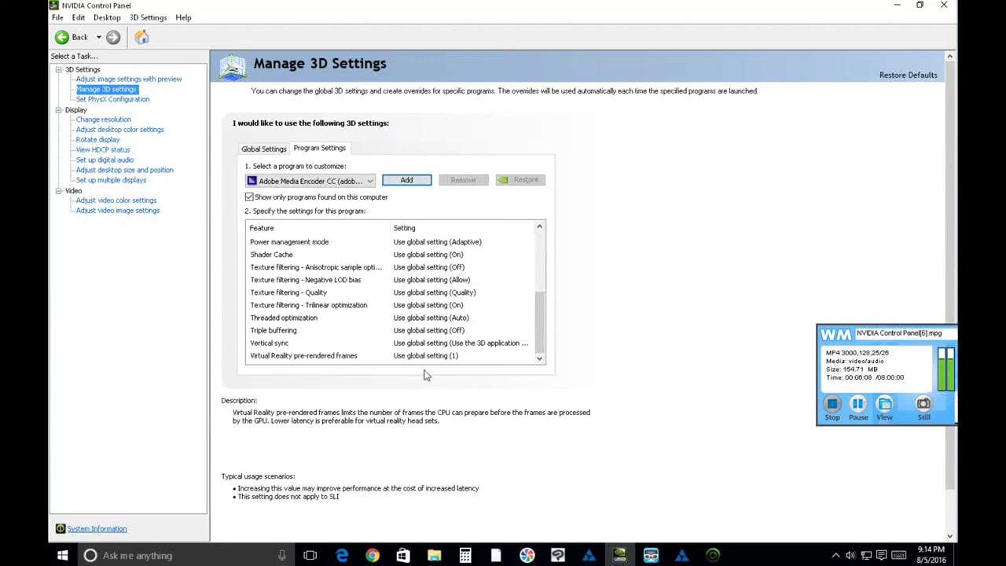
click(943, 5)
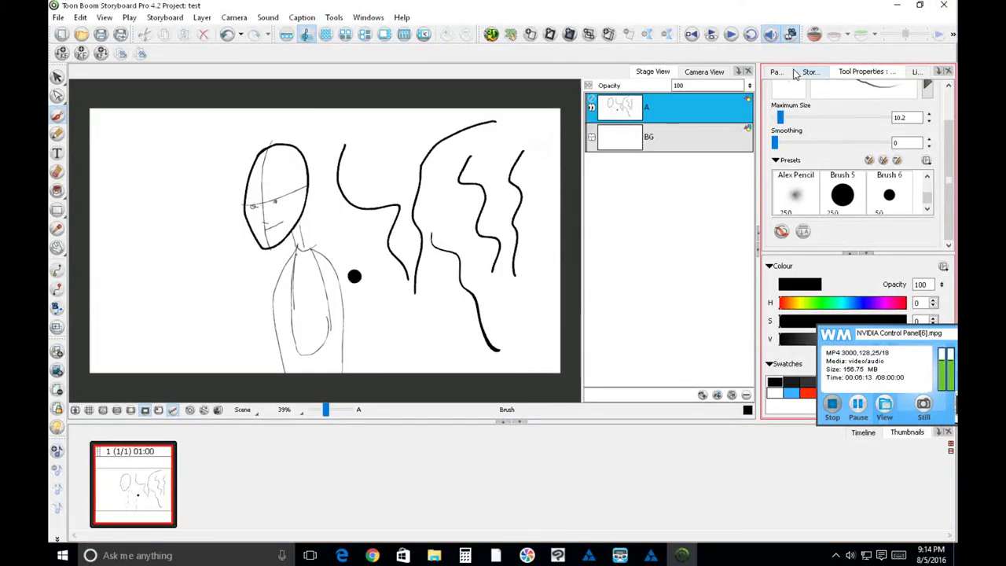
- Sketch a pencil oval head with a horizontal guide line left of the existing face
mouse_move(169, 156)
mouse_down()
mouse_move(167, 221)
mouse_move(236, 193)
mouse_move(166, 189)
mouse_move(184, 243)
mouse_move(179, 212)
mouse_move(301, 189)
mouse_up()
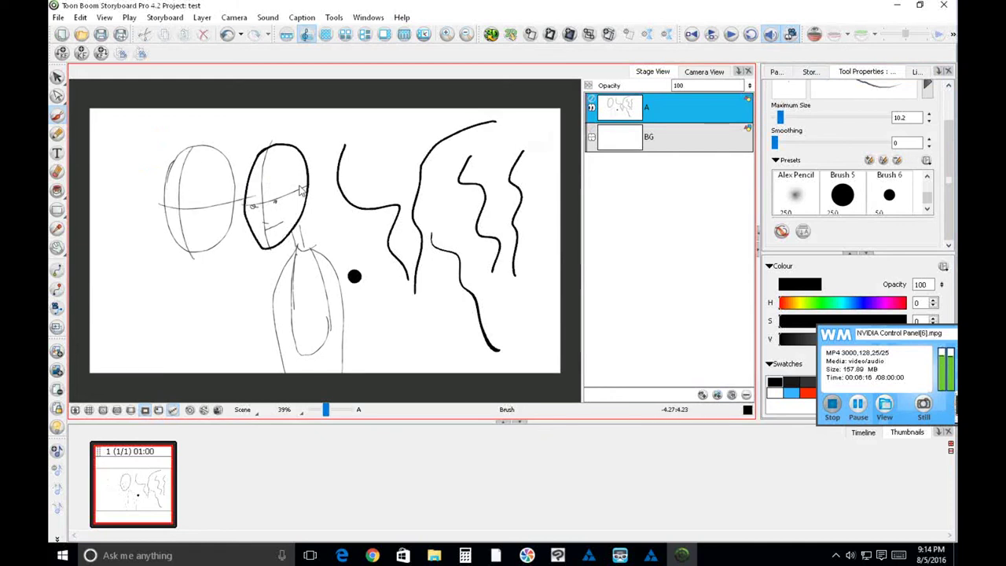